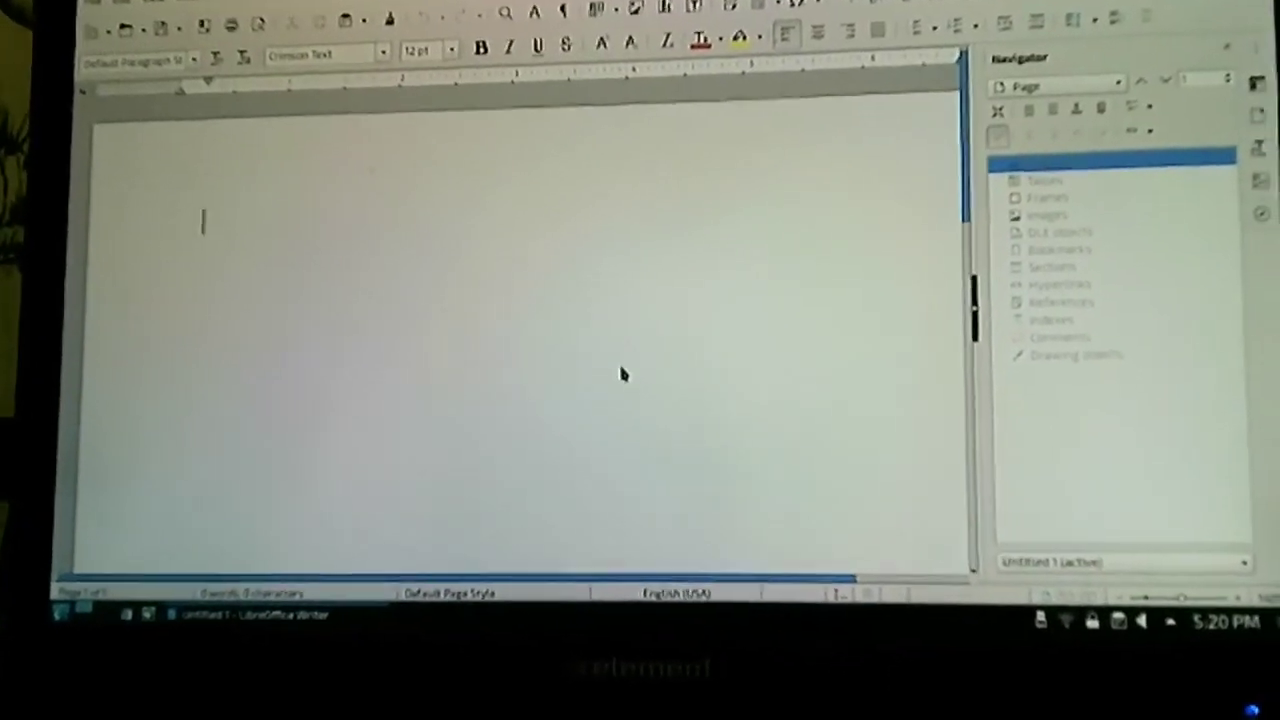
Quit LibreOffice Writer with its blank document
{"action": "key", "text": "ctrl+q"}
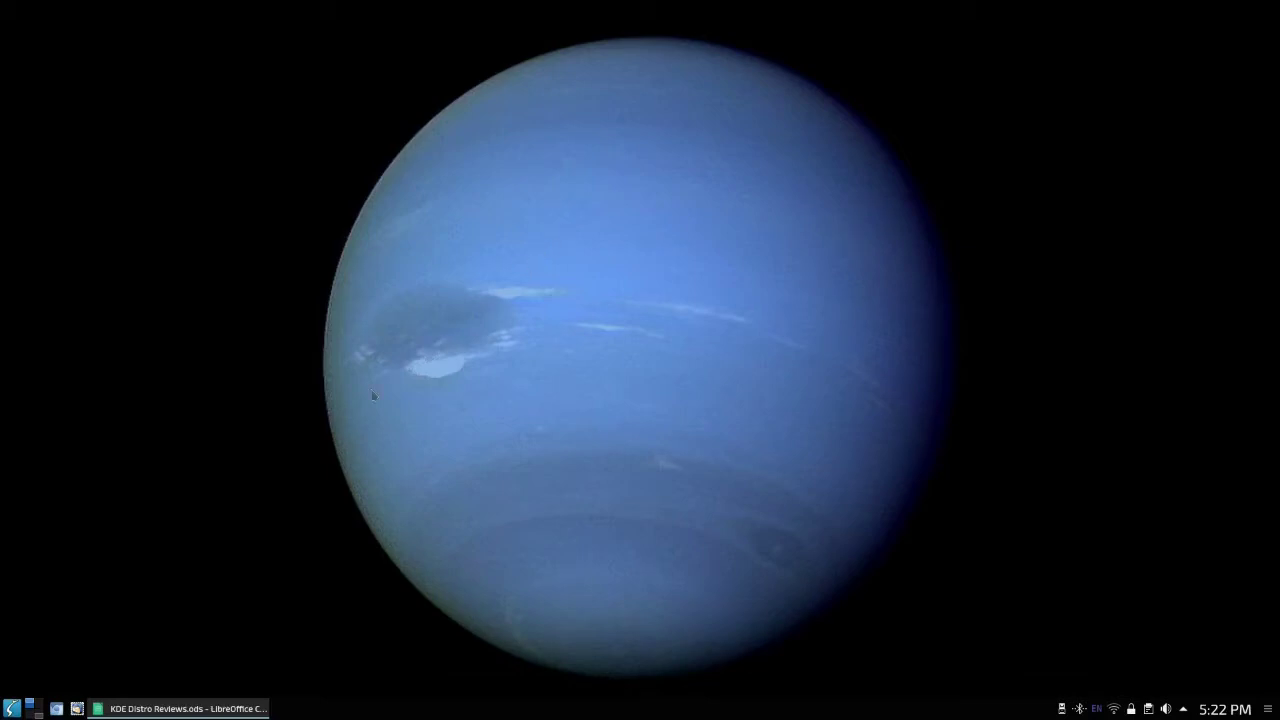
View the alternative widgets available for the application launcher and leave the Excalibur Menu in place
{"action": "right_click", "coordinate": [14, 712]}
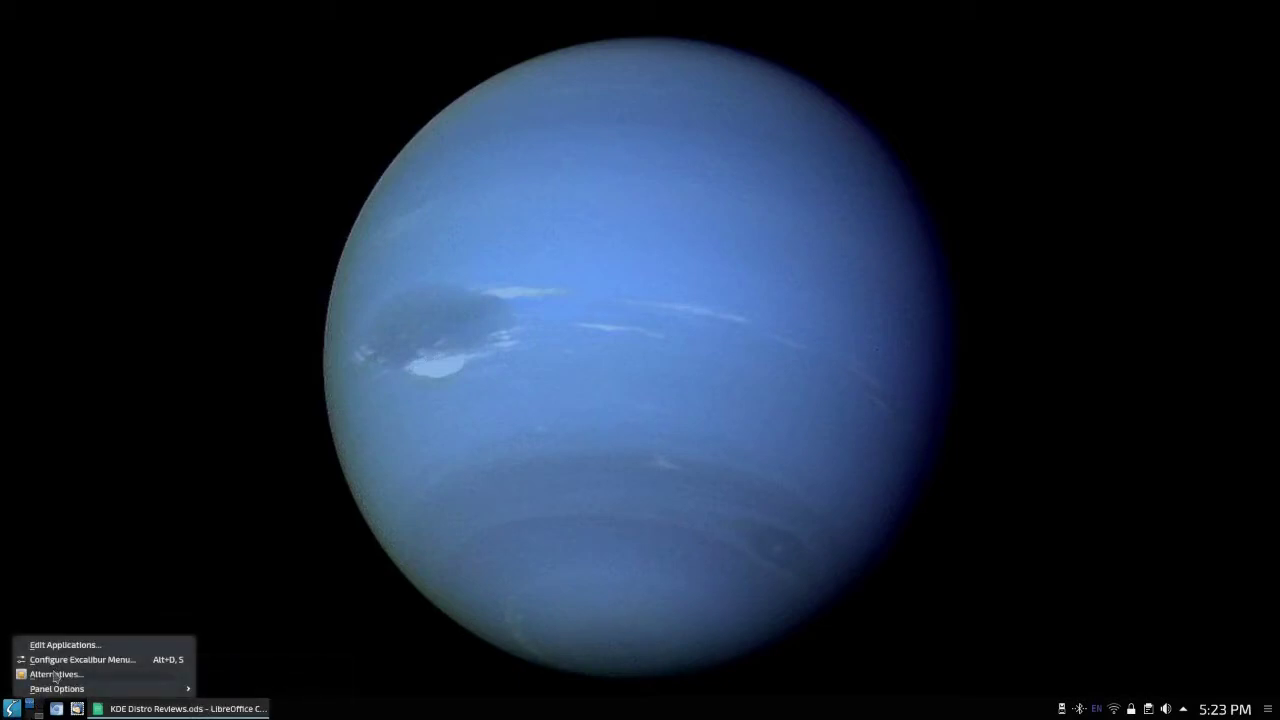
{"action": "left_click", "coordinate": [55, 674]}
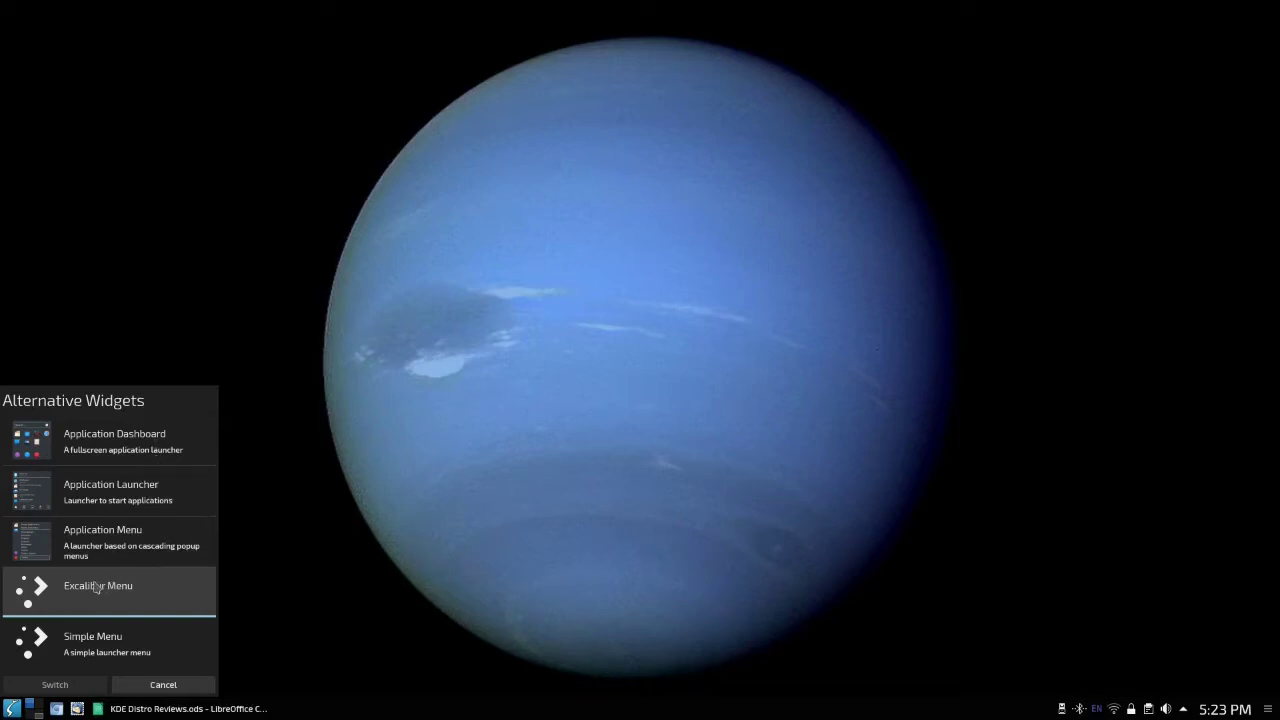
{"action": "left_click", "coordinate": [146, 685]}
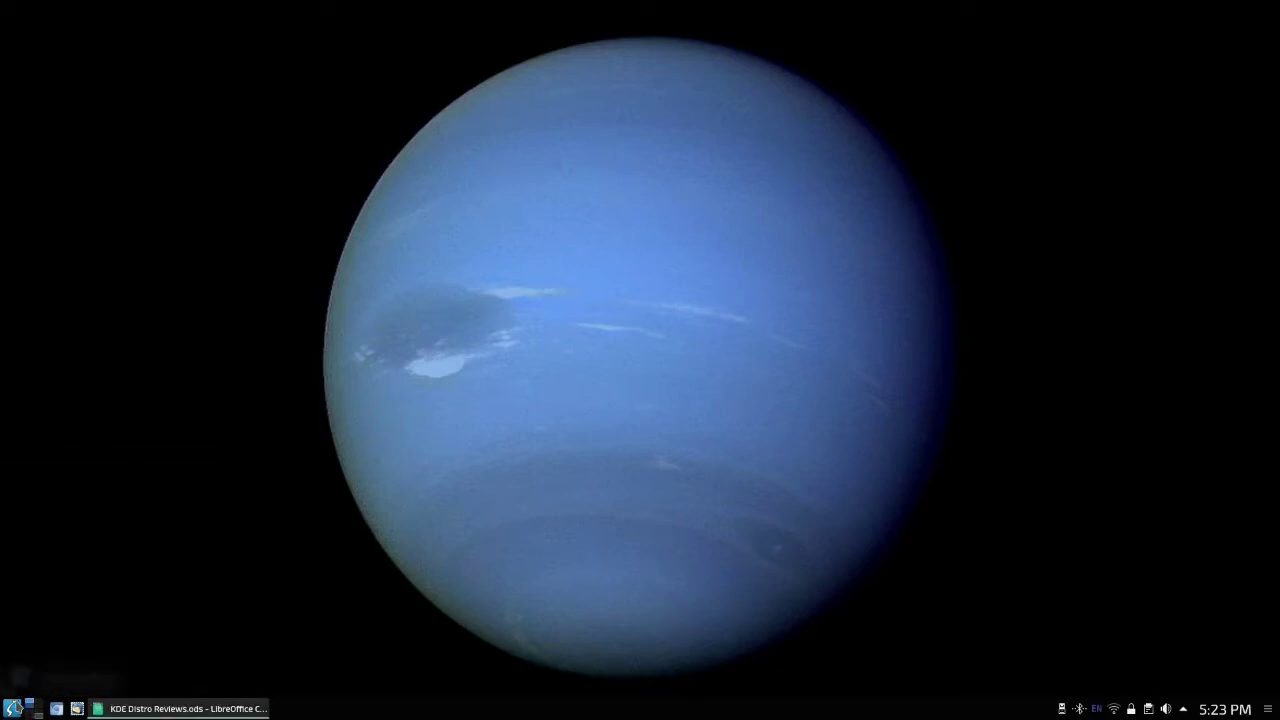
Browse the Excalibur Menu's application categories, including Settings and Office, and close it
{"action": "left_click", "coordinate": [13, 708]}
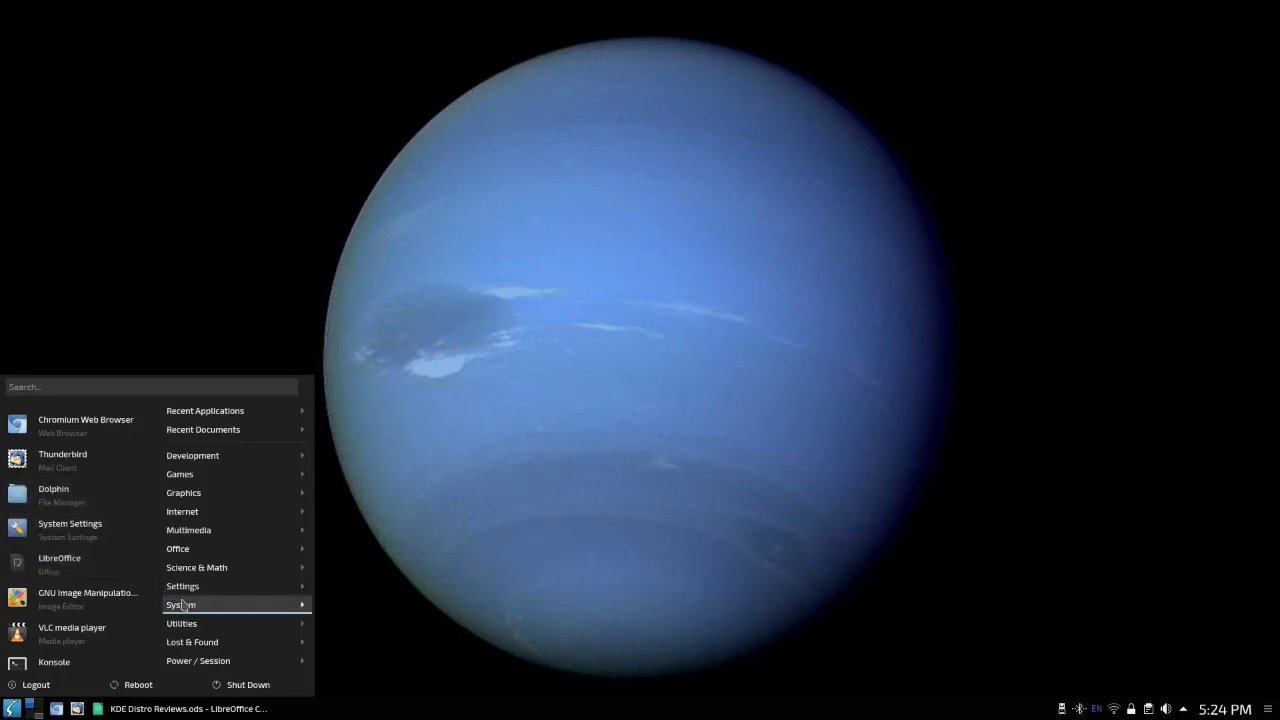
{"action": "mouse_move", "coordinate": [187, 602]}
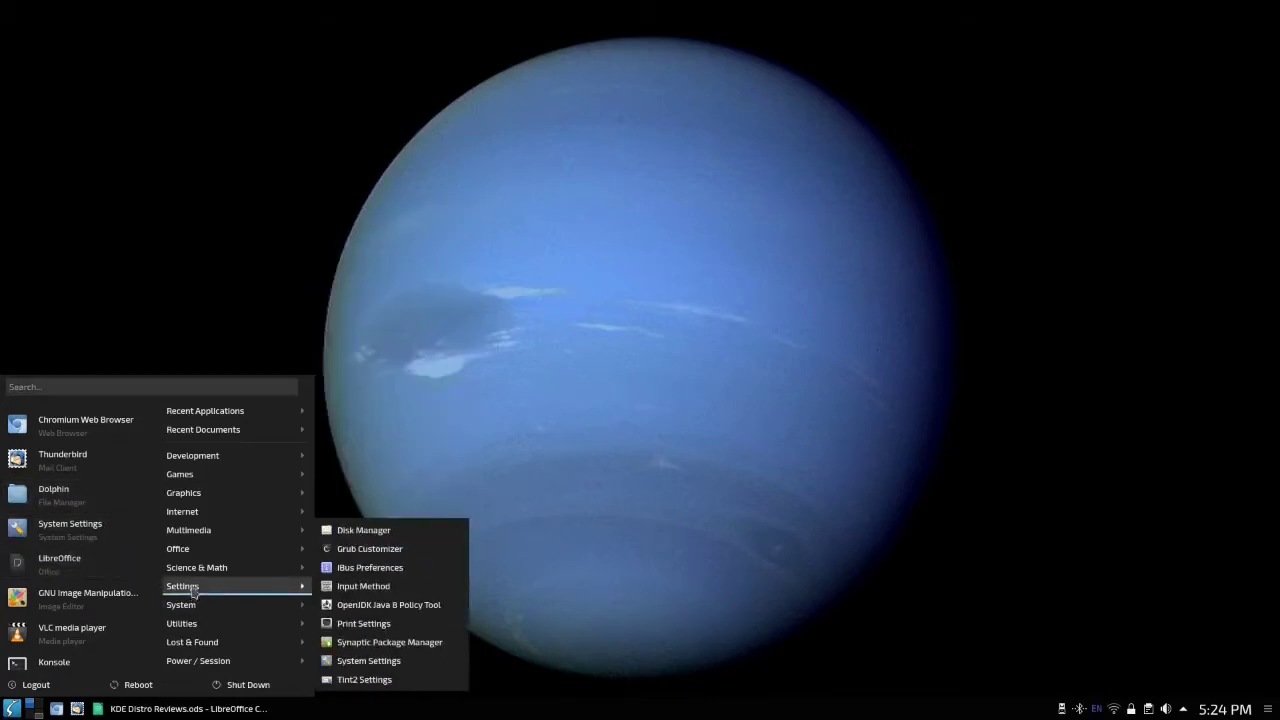
{"action": "mouse_move", "coordinate": [195, 570]}
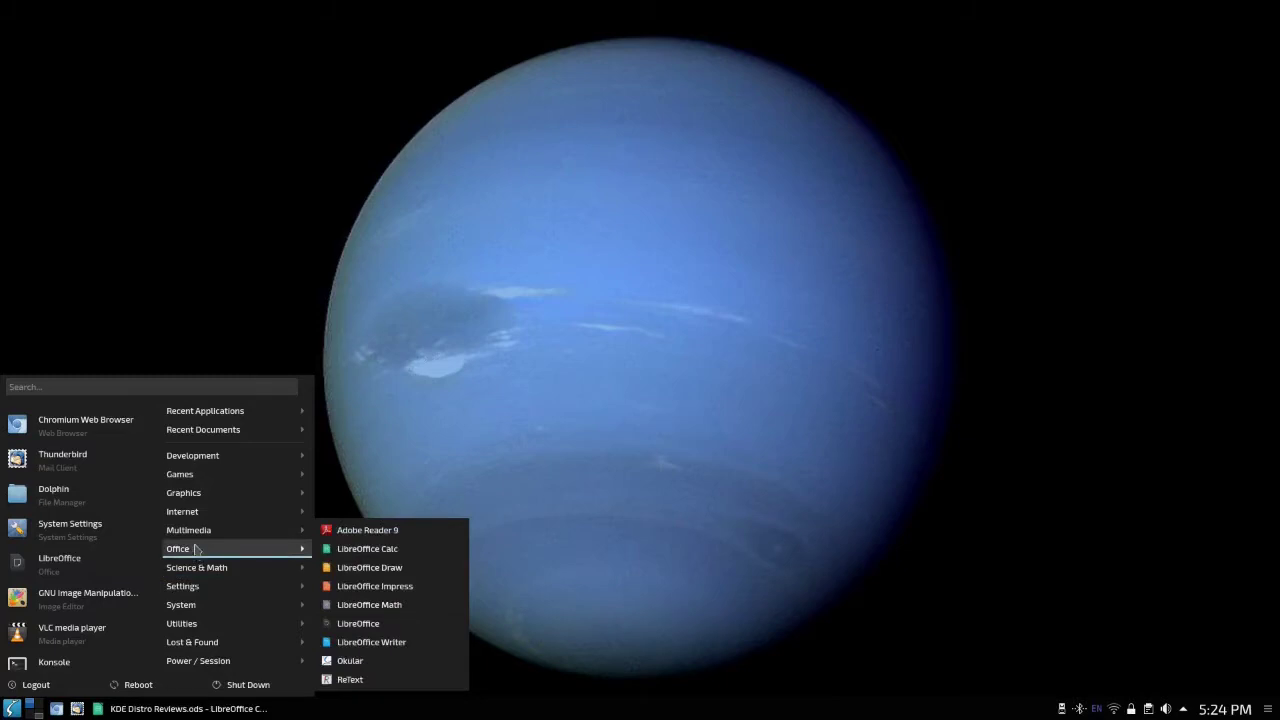
{"action": "mouse_move", "coordinate": [196, 536]}
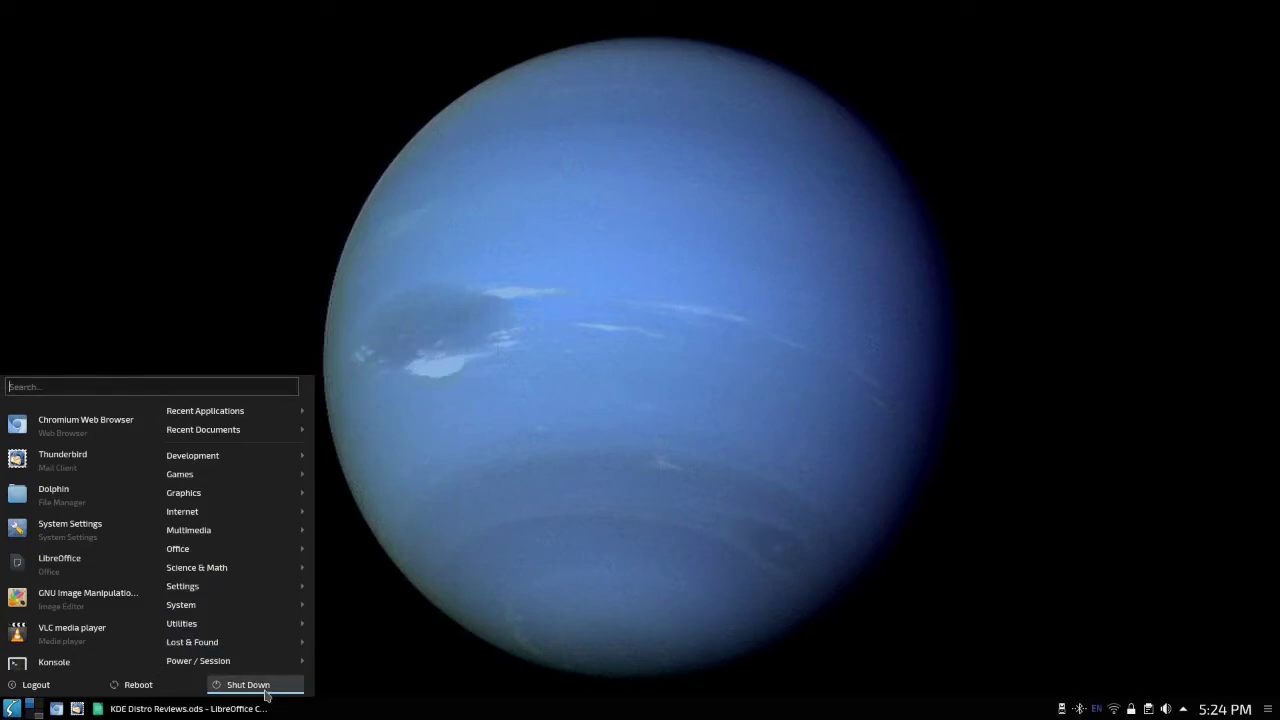
{"action": "mouse_move", "coordinate": [280, 668]}
{"action": "left_click", "coordinate": [344, 683]}
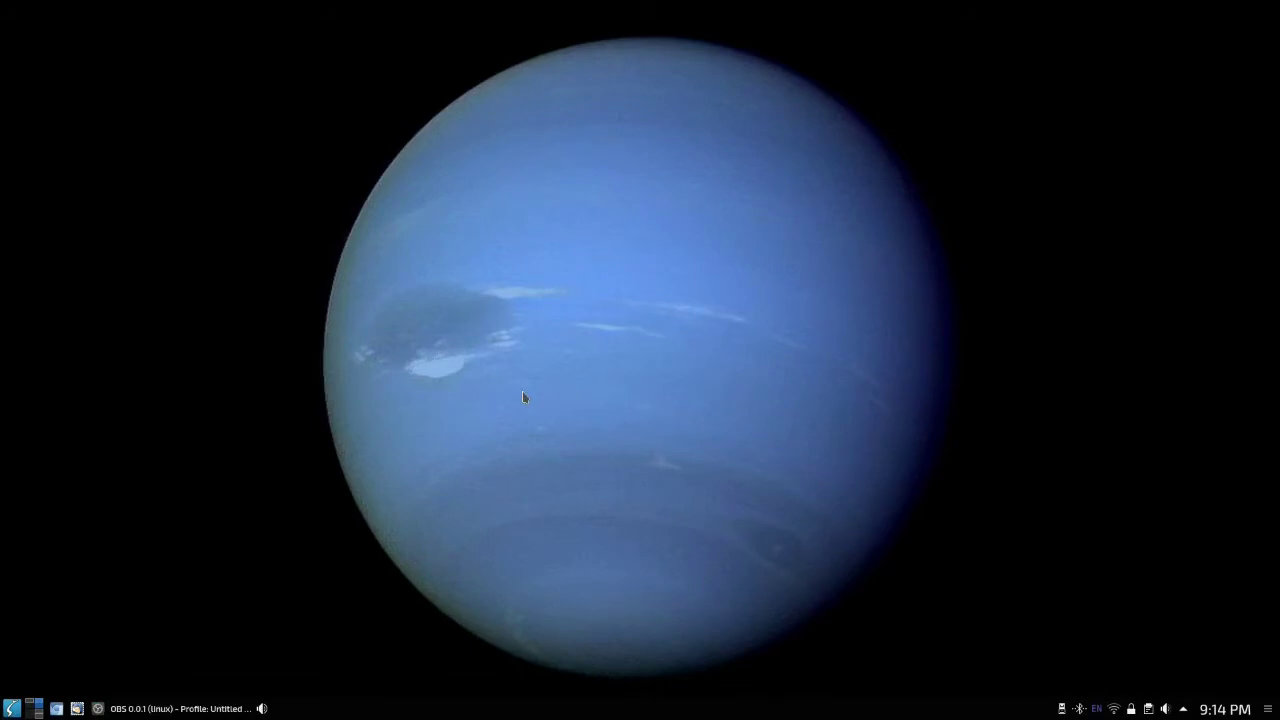
Search the Rofi launcher for the Synaptic Package Manager with "syn"
{"action": "key", "text": "super"}
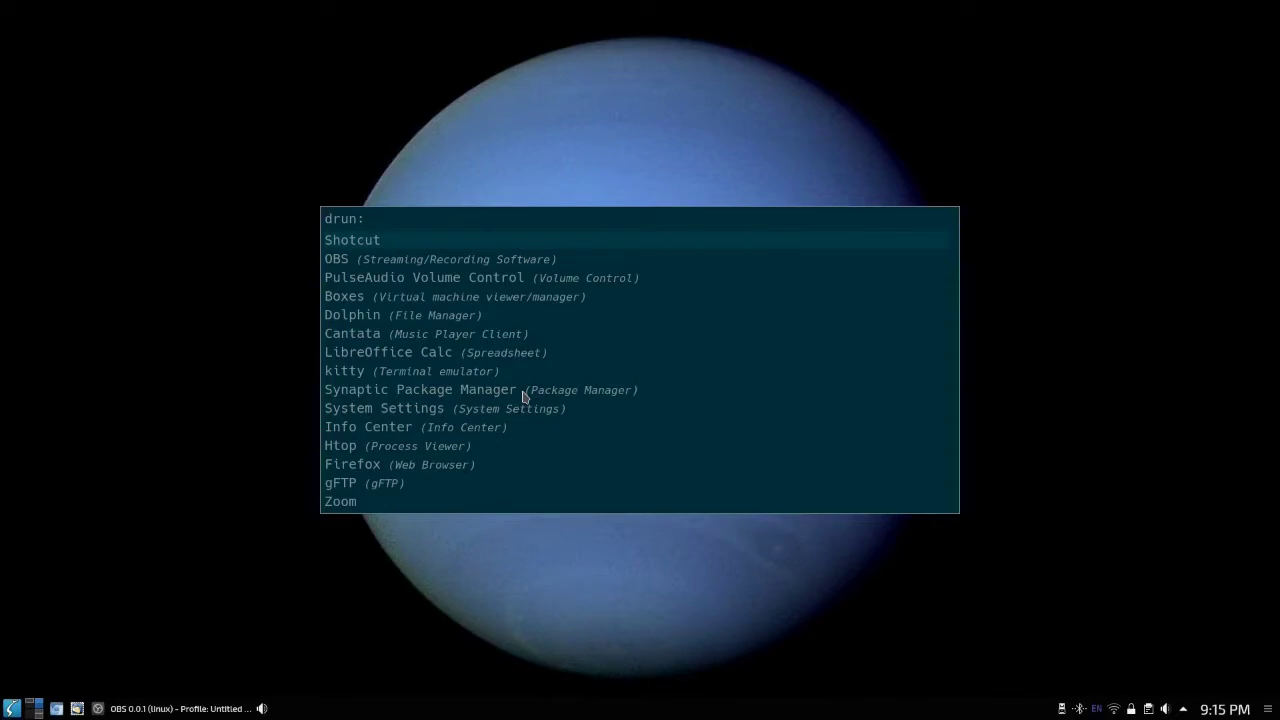
{"action": "type", "text": "syn"}
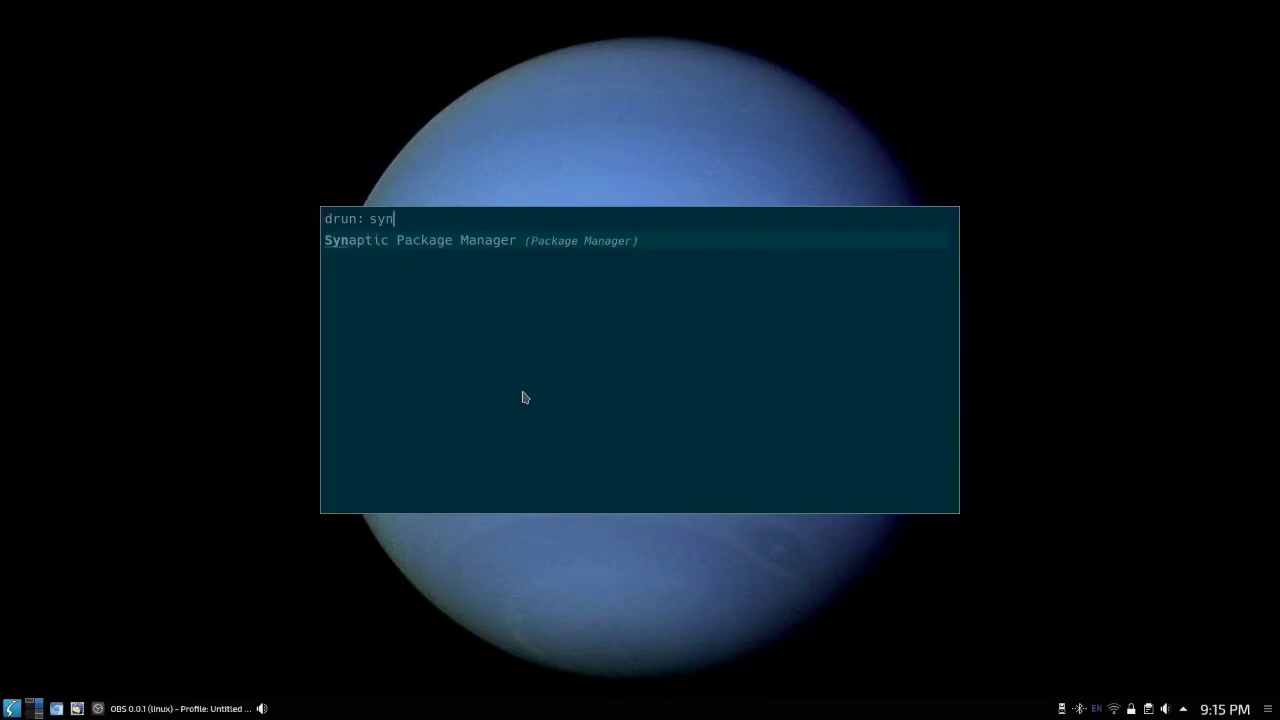
{"action": "key", "text": "Return"}
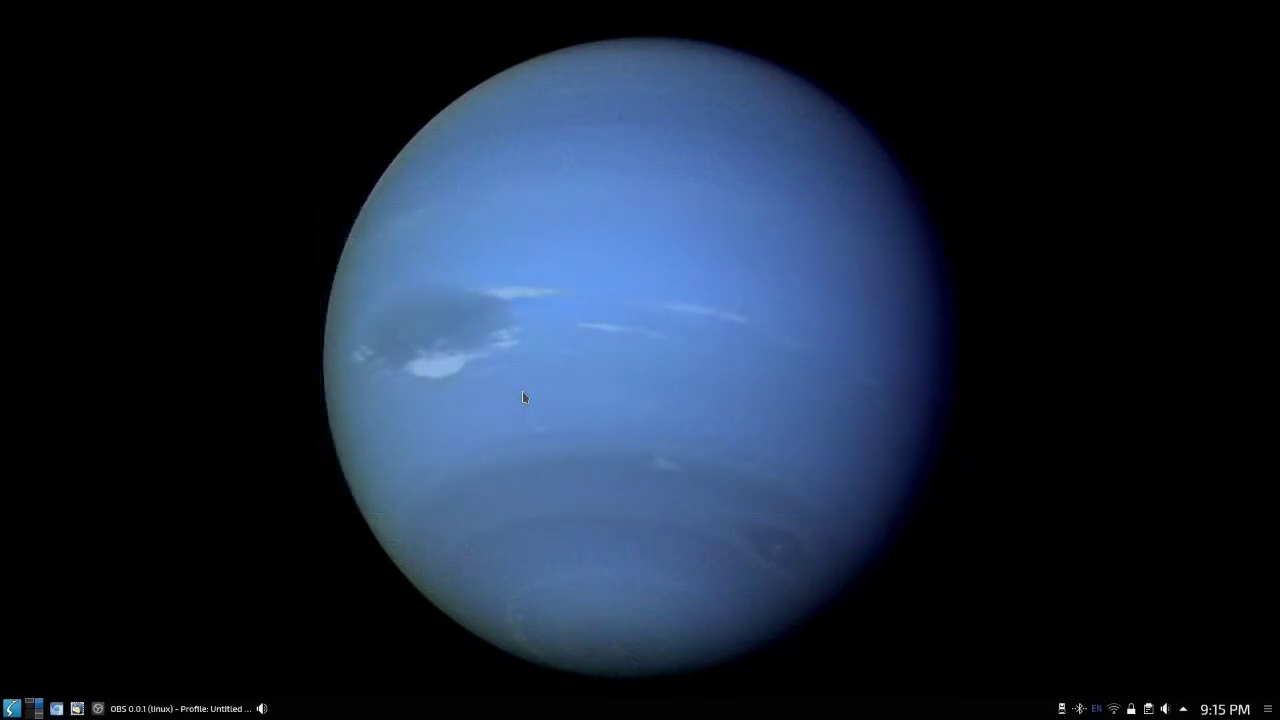
Search the Rofi launcher for "system in" and open Info Center to view the system information
{"action": "key", "text": "super"}
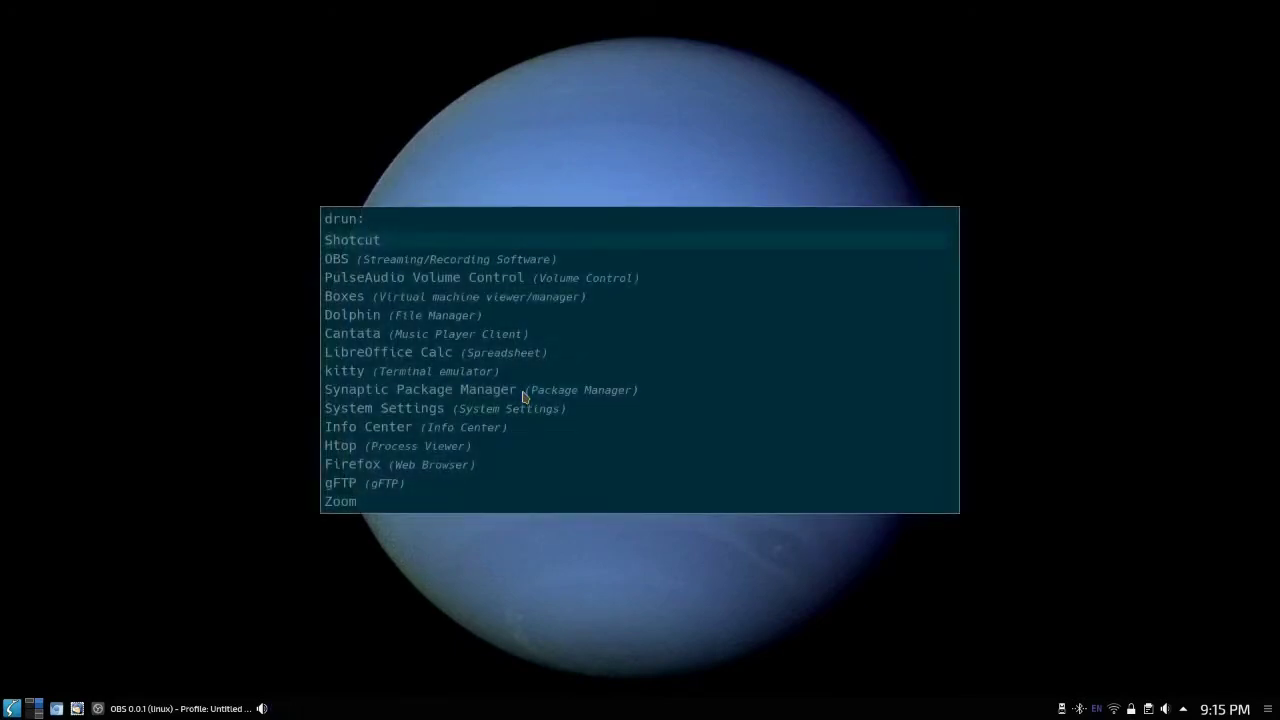
{"action": "type", "text": "sys"}
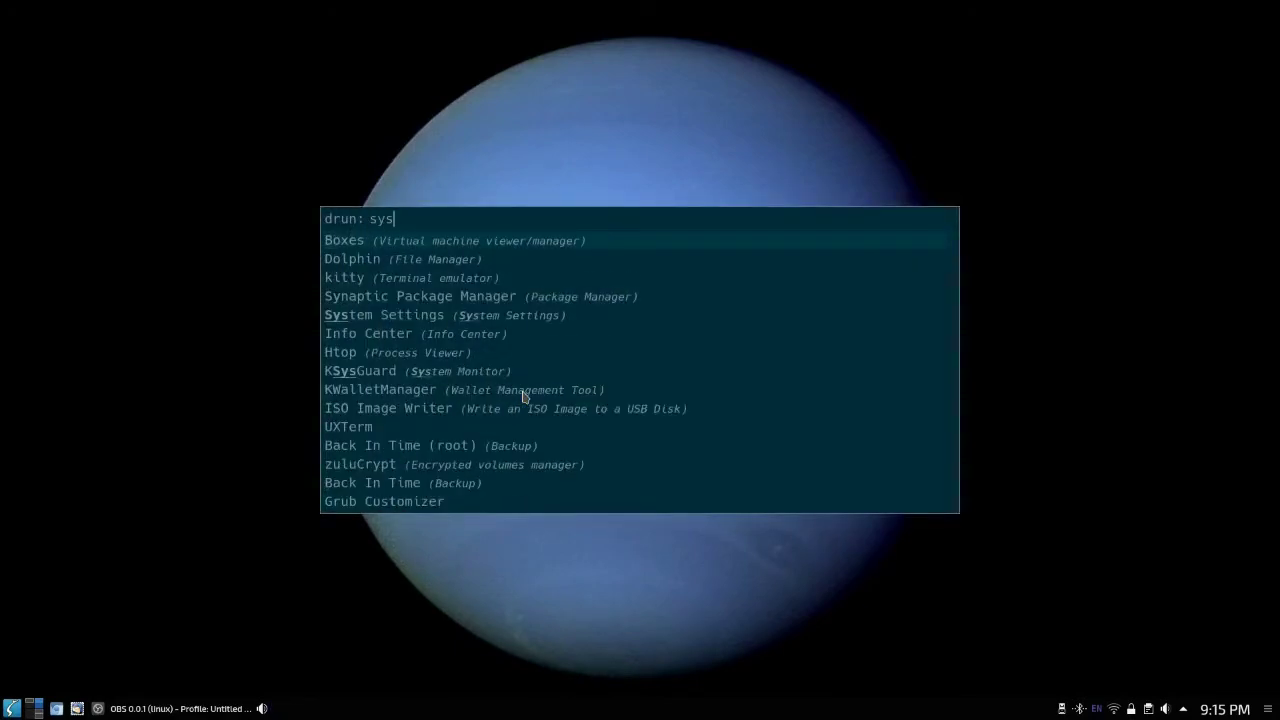
{"action": "type", "text": "tem"}
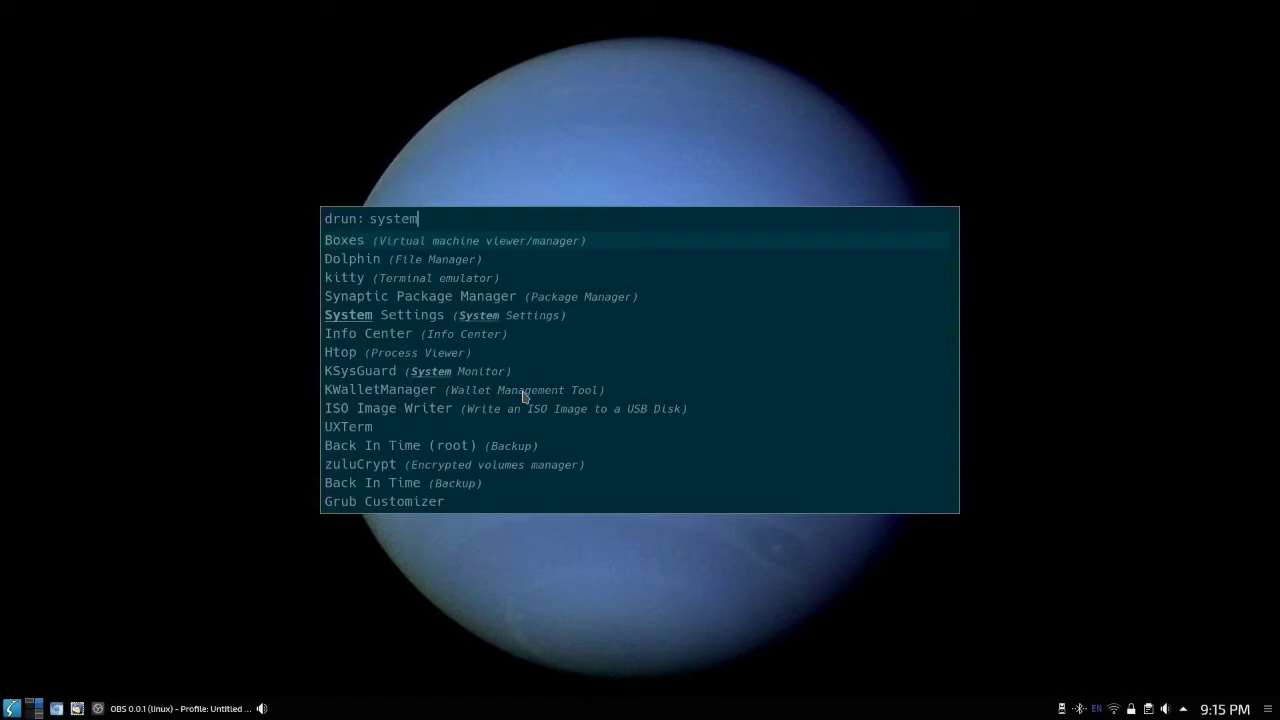
{"action": "type", "text": " in"}
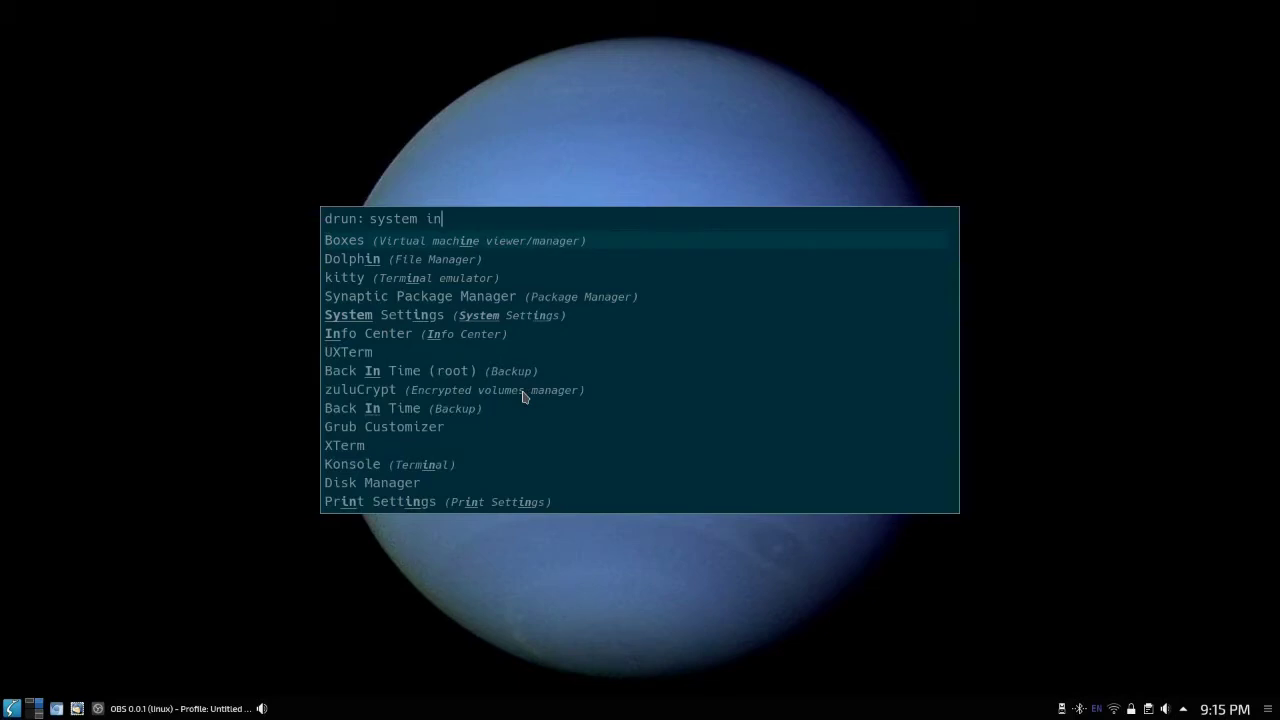
{"action": "key", "text": "Down"}
{"action": "key", "text": "Down"}
{"action": "key", "text": "Down"}
{"action": "key", "text": "Down"}
{"action": "key", "text": "Down"}
{"action": "key", "text": "Down"}
{"action": "key", "text": "Up"}
{"action": "key", "text": "Return"}
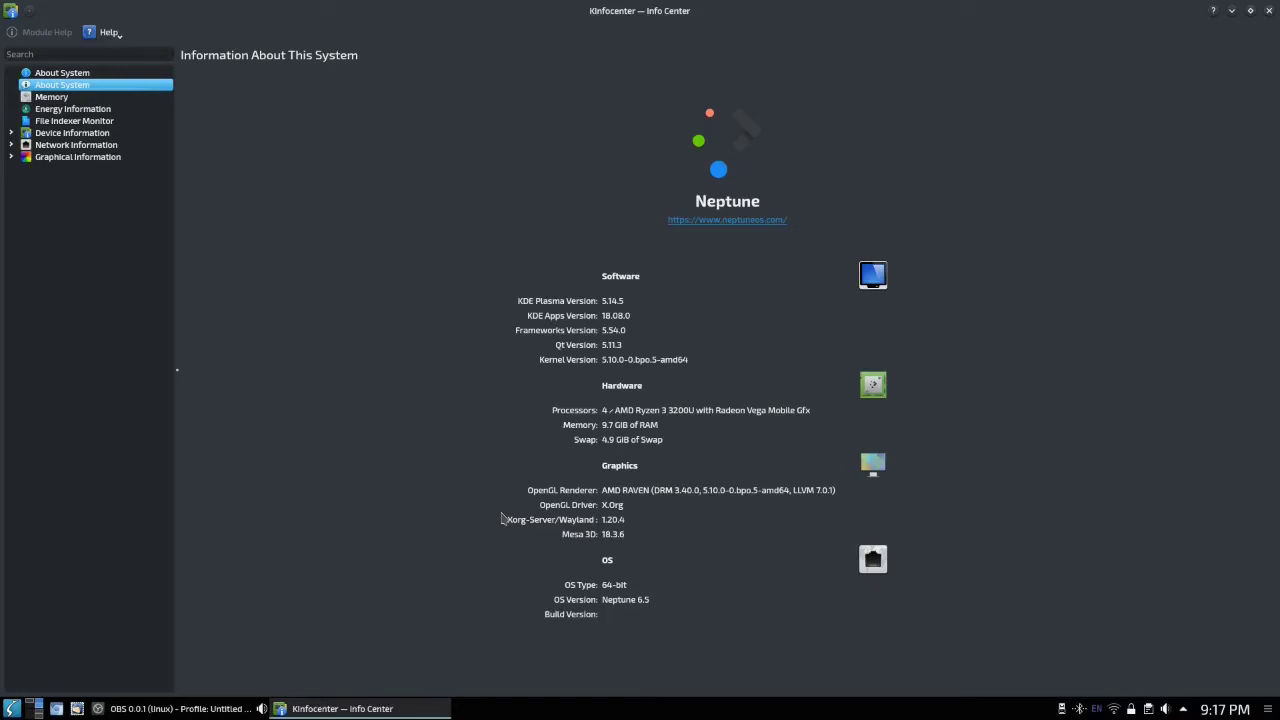
Close Info Center and open System Settings by searching the Rofi launcher for "sett"
{"action": "key", "text": "ctrl+q"}
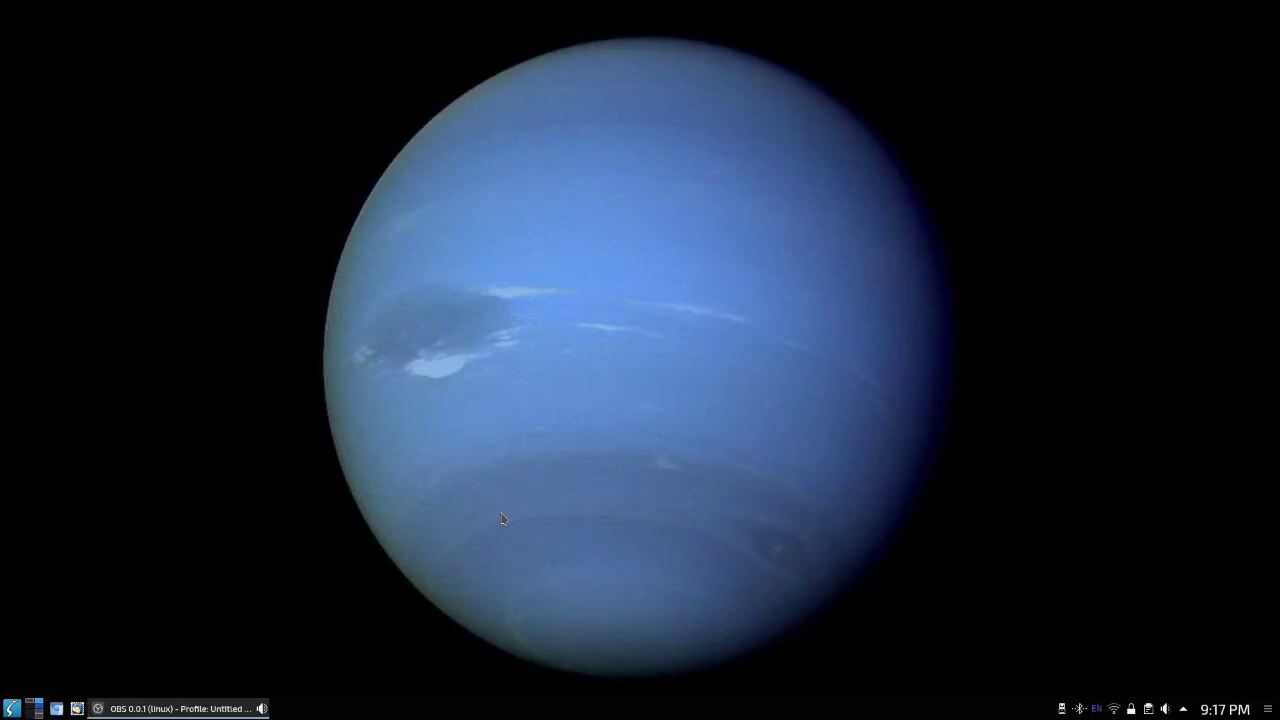
{"action": "key", "text": "super"}
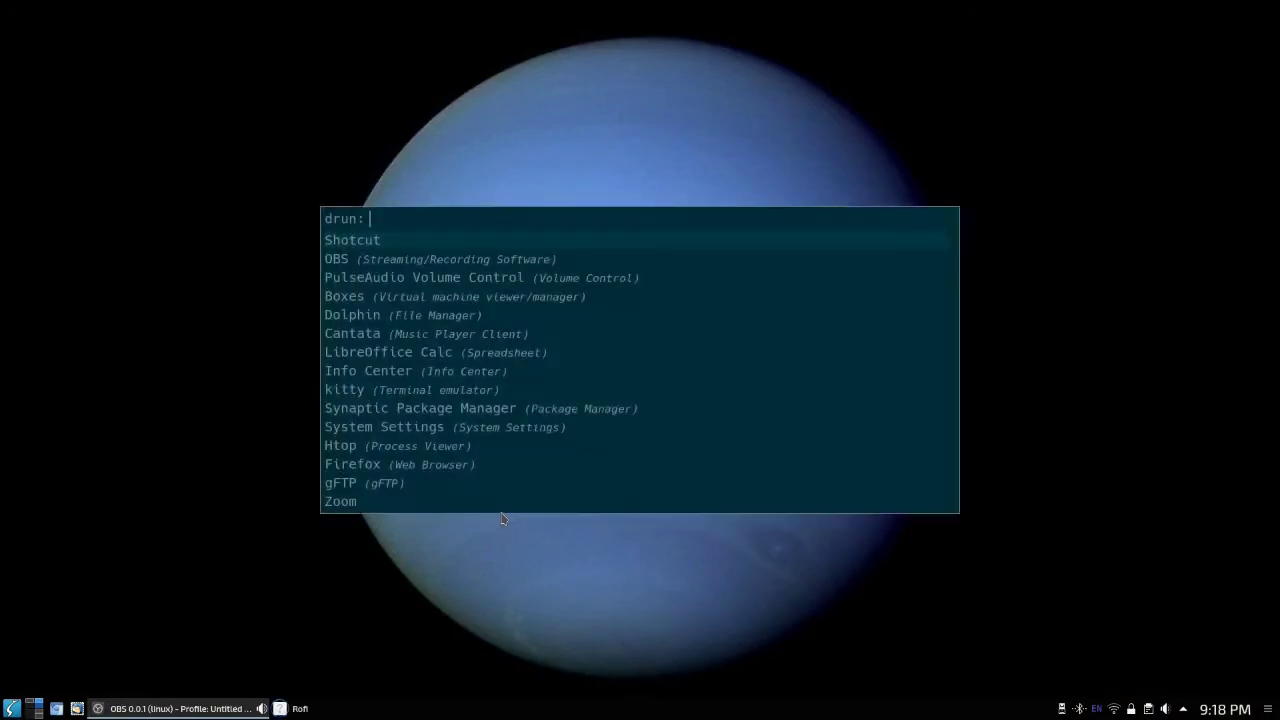
{"action": "type", "text": "sett"}
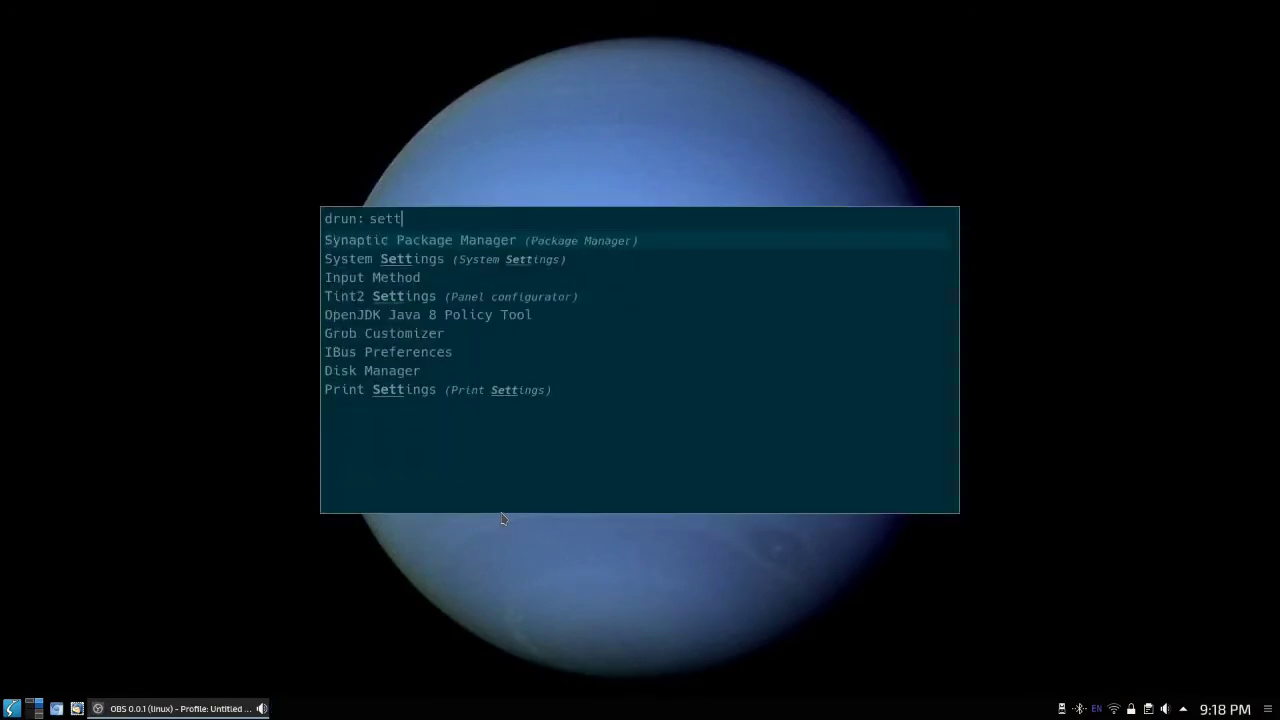
{"action": "key", "text": "Down"}
{"action": "key", "text": "Return"}
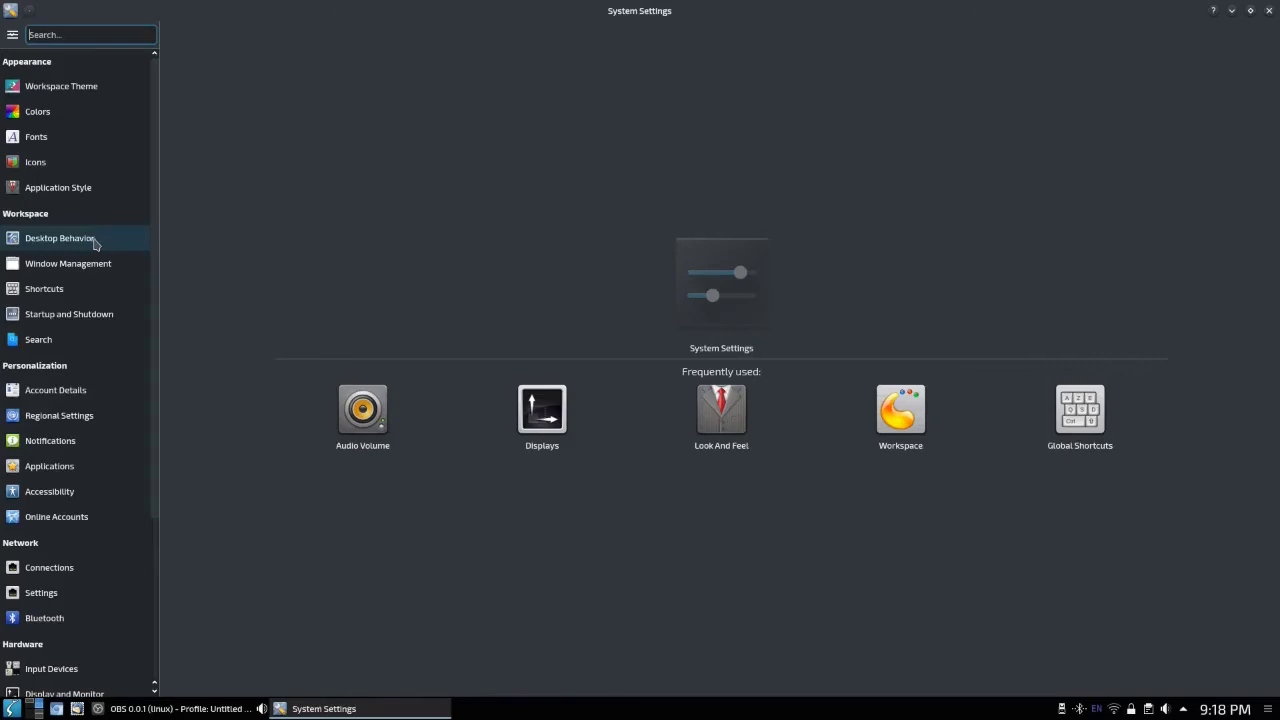
View the Desktop Behavior settings and inspect the taskbar's virtual desktop and application shortcut tooltips
{"action": "left_click", "coordinate": [95, 243]}
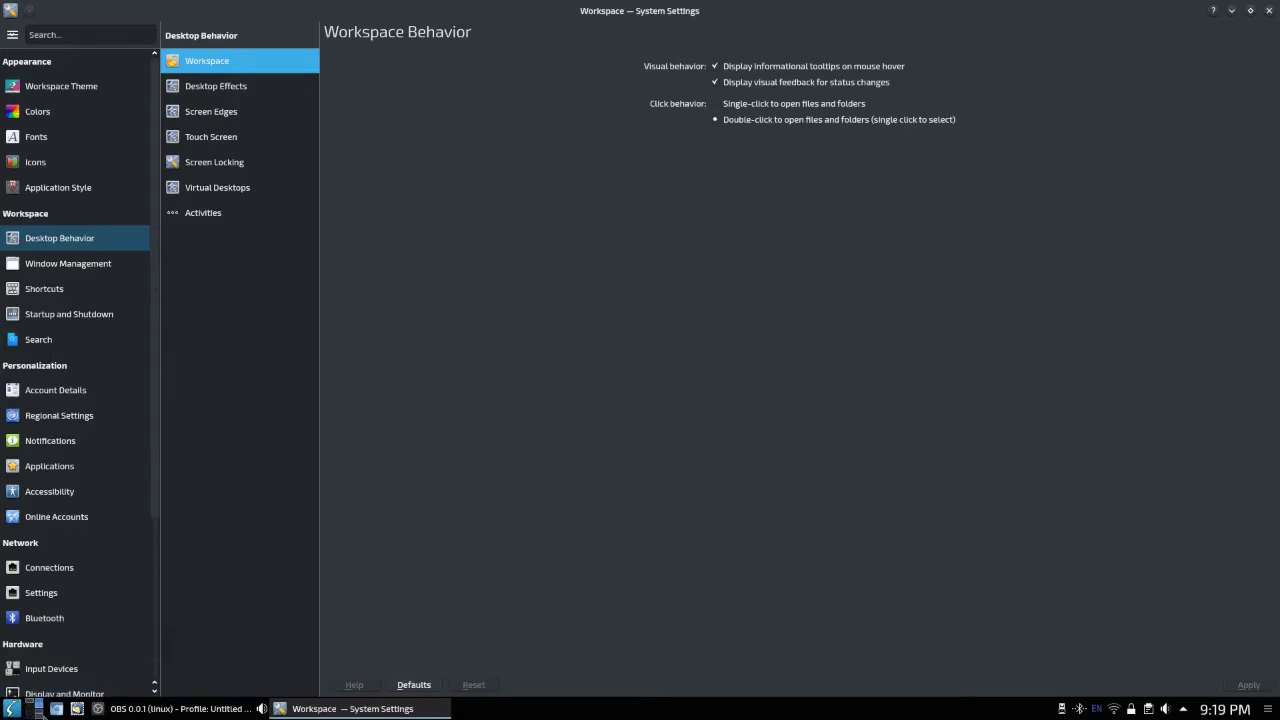
{"action": "mouse_move", "coordinate": [40, 708]}
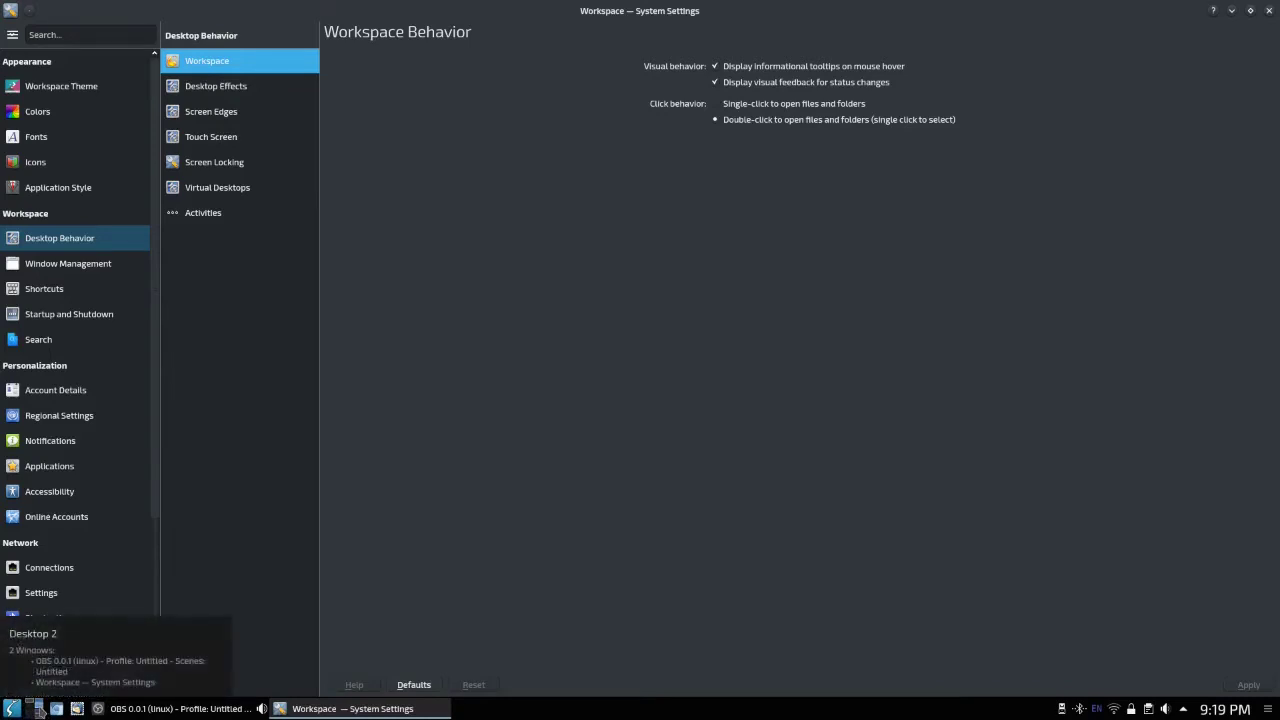
{"action": "mouse_move", "coordinate": [180, 708]}
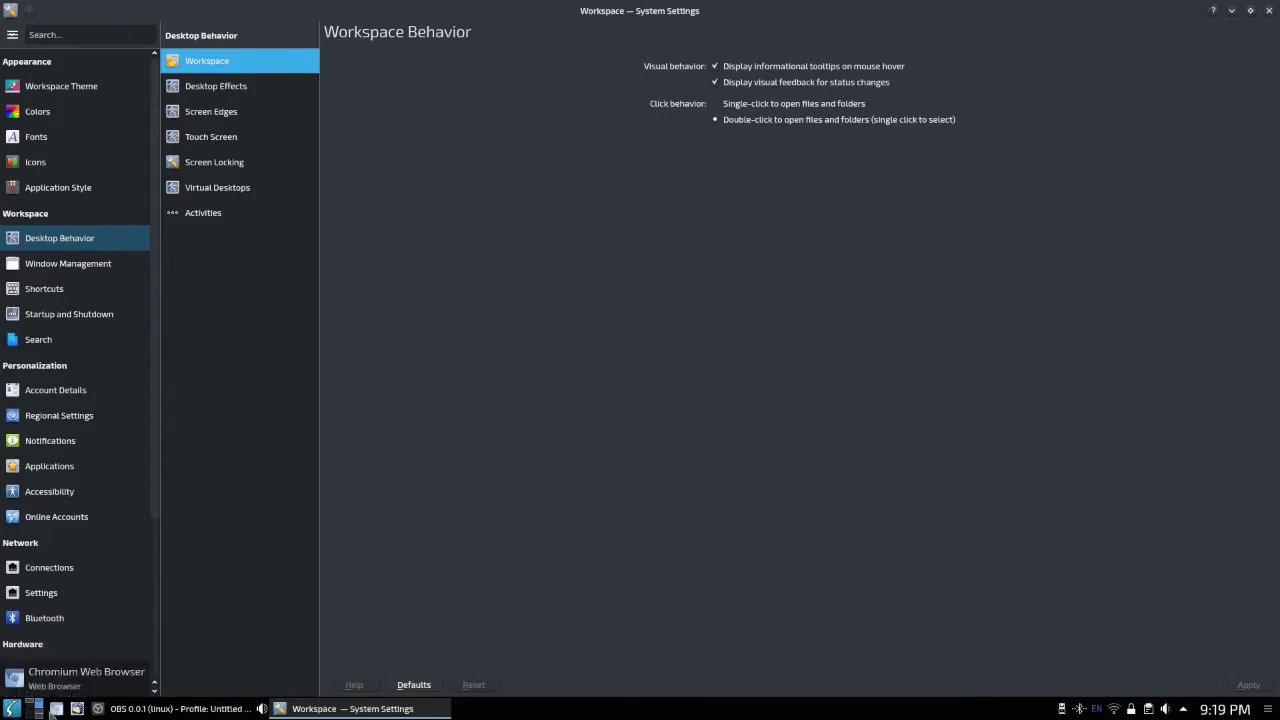
{"action": "mouse_move", "coordinate": [98, 711]}
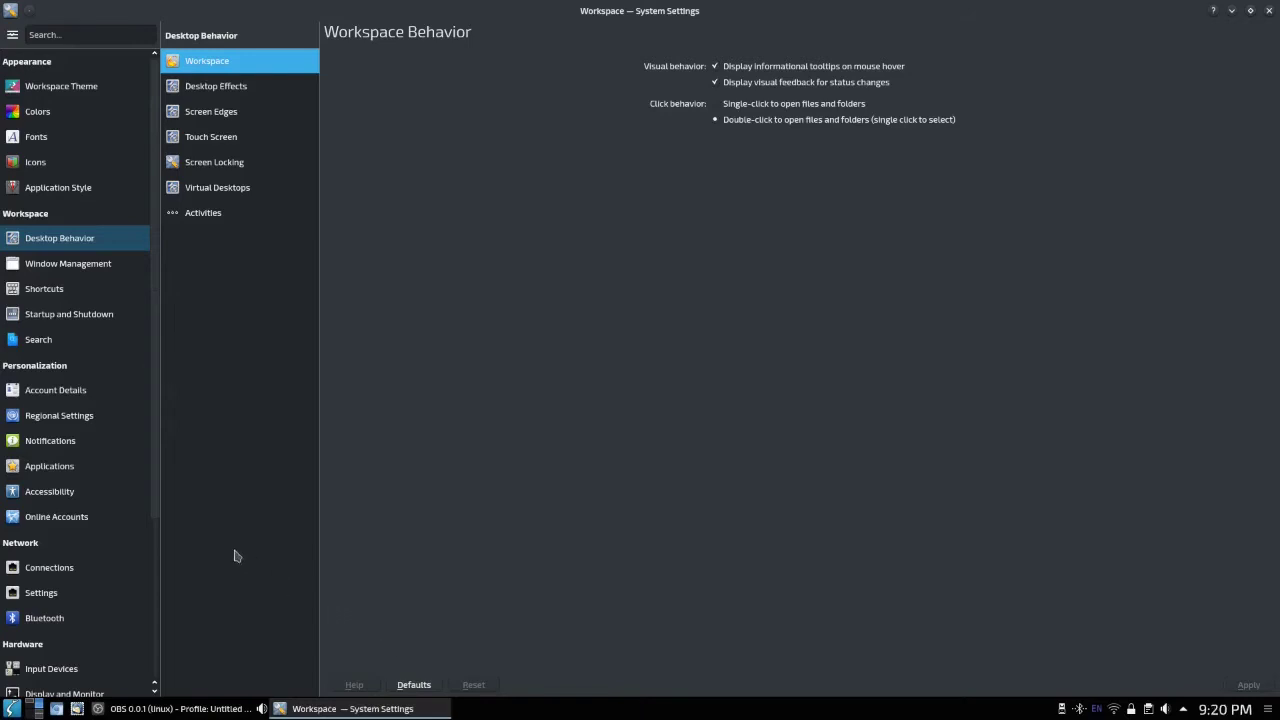
Go to the Audio and Video page of the Multimedia settings to view the playback device preferences
{"action": "left_click", "coordinate": [155, 505]}
{"action": "left_click_drag", "start_coordinate": [155, 505], "coordinate": [156, 624]}
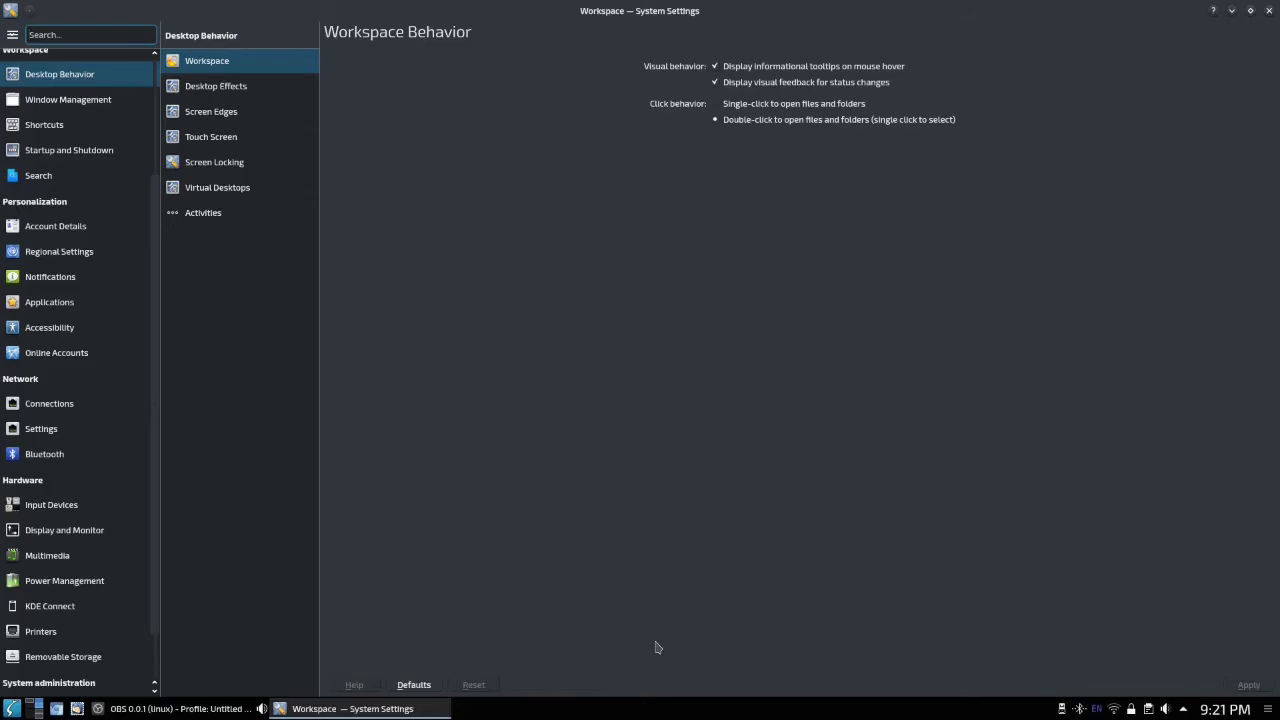
{"action": "left_click", "coordinate": [40, 561]}
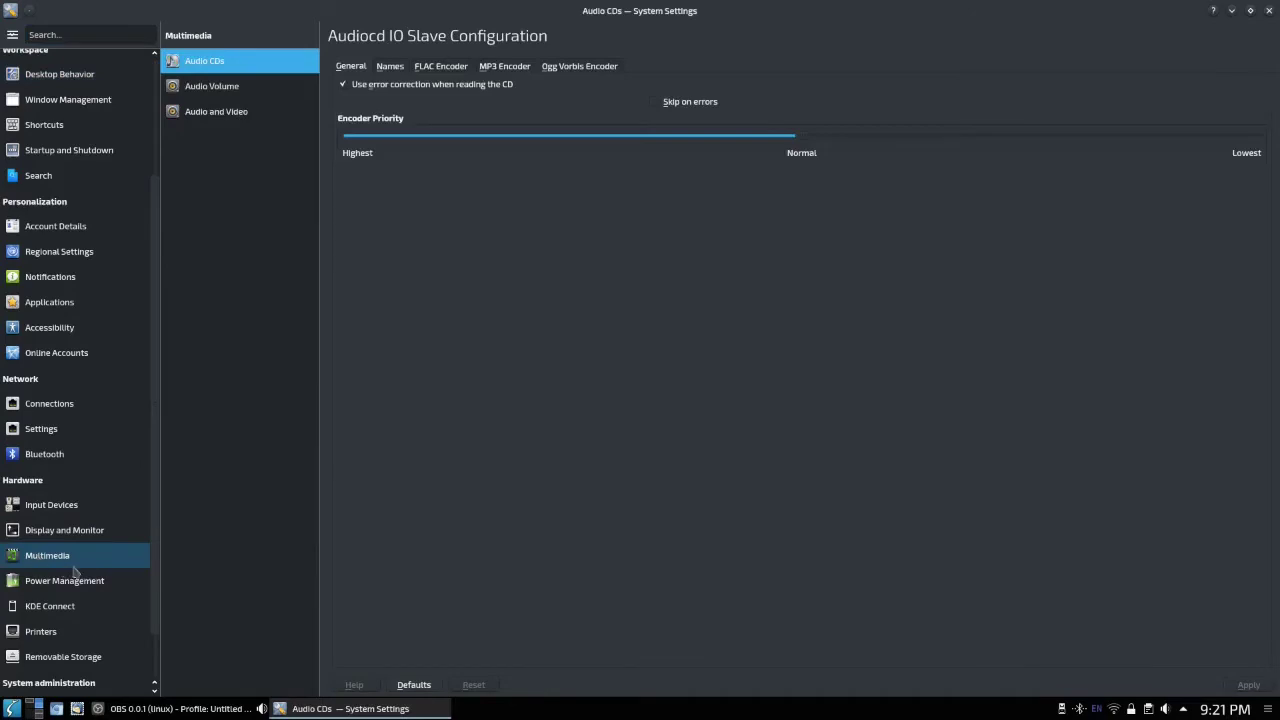
{"action": "left_click", "coordinate": [271, 122]}
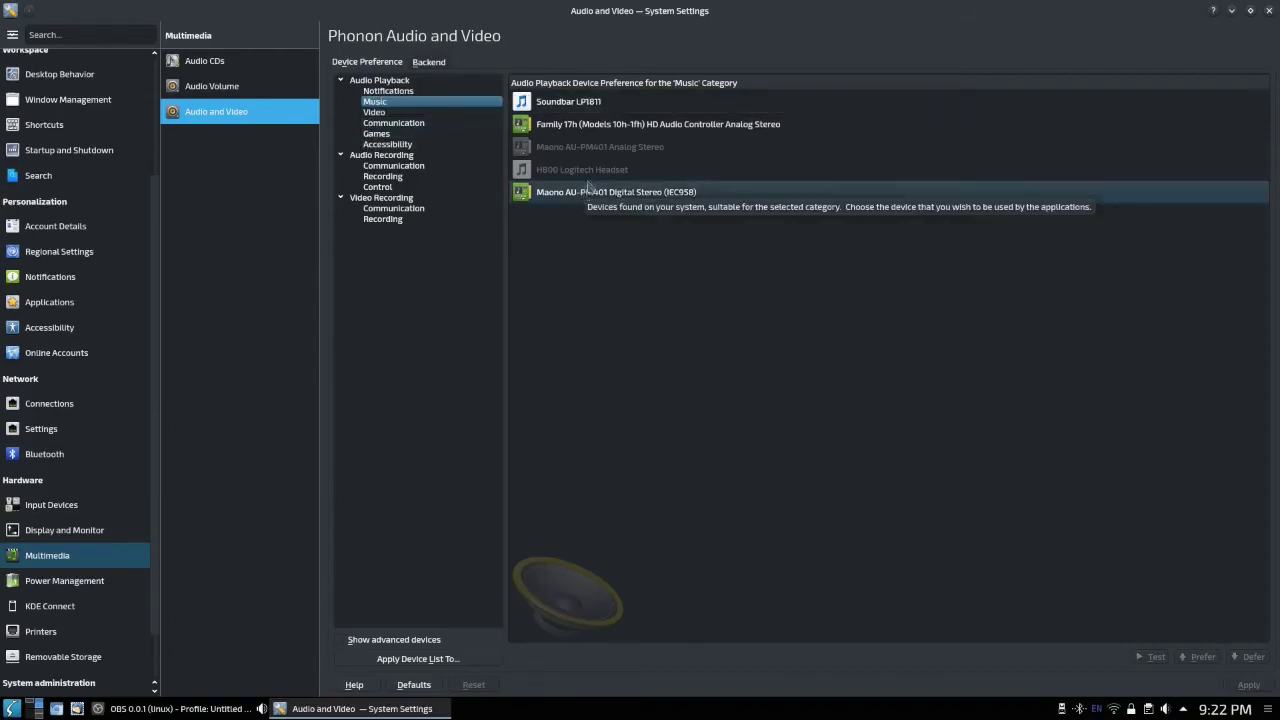
Defer Soundbar LP1811 in the Music playback device preference and prefer it back to first place
{"action": "left_click", "coordinate": [613, 107]}
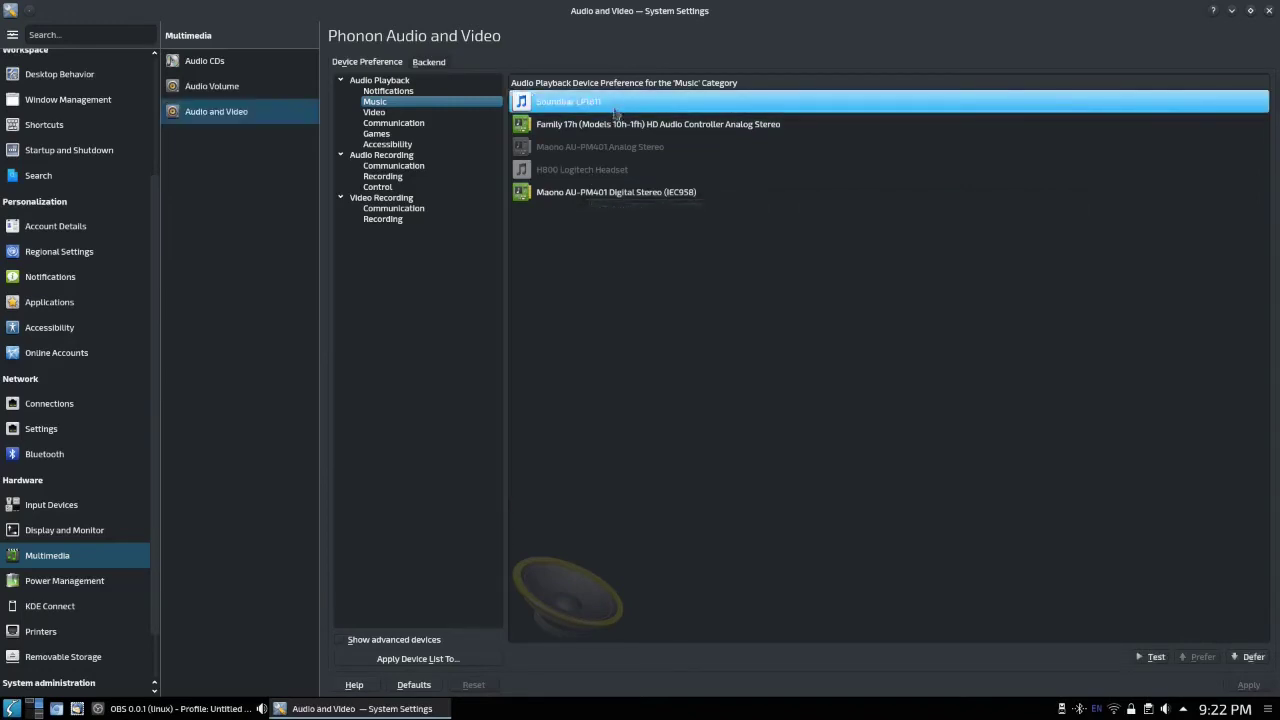
{"action": "left_click", "coordinate": [1248, 657]}
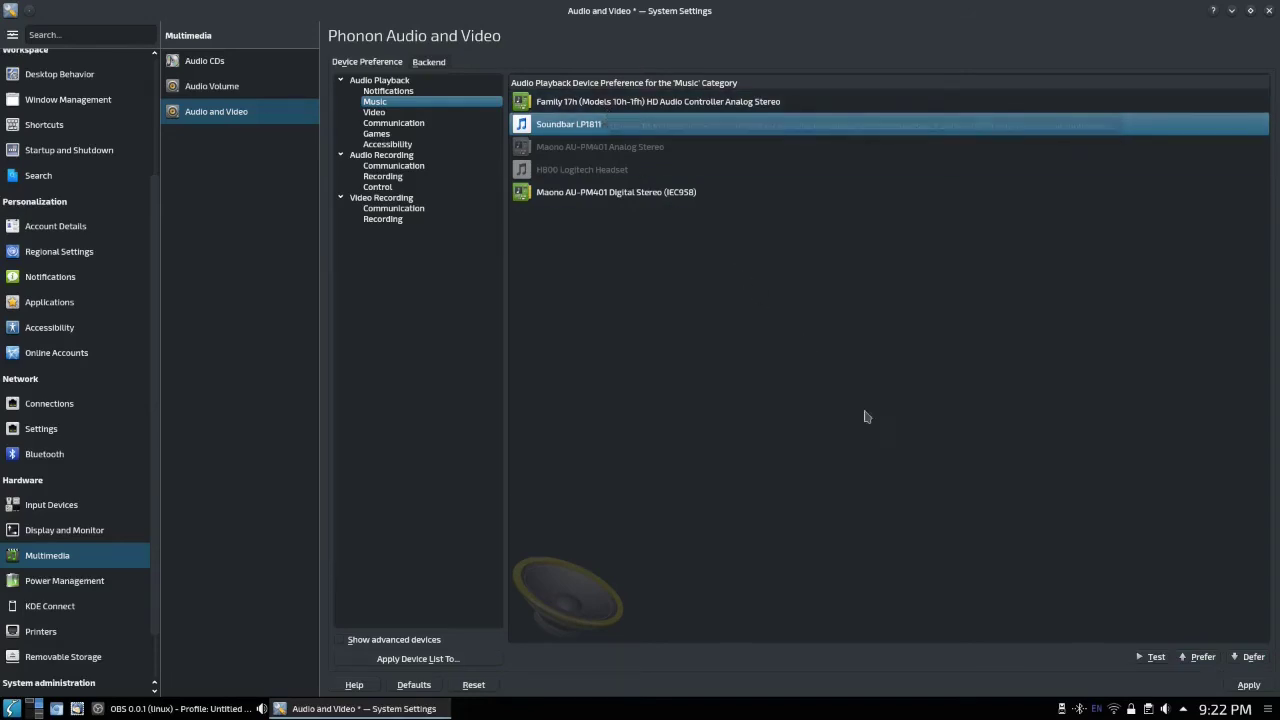
{"action": "left_click", "coordinate": [1198, 657]}
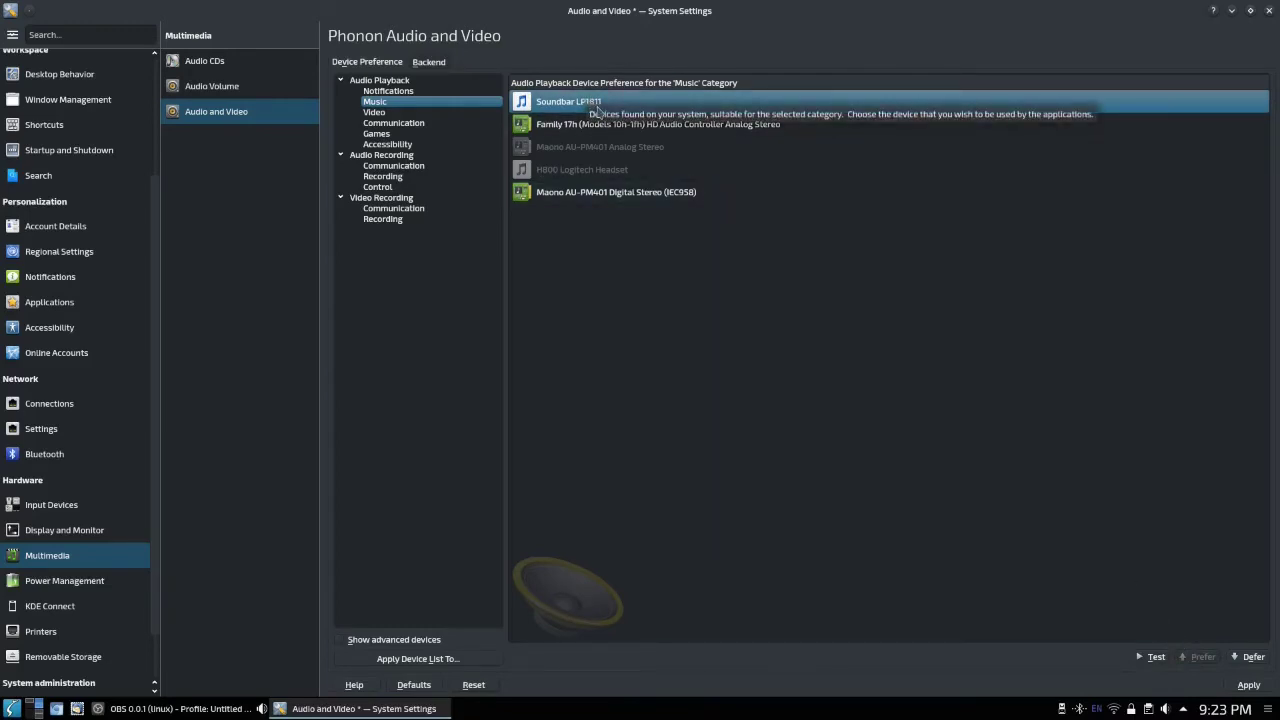
{"action": "left_click", "coordinate": [562, 176]}
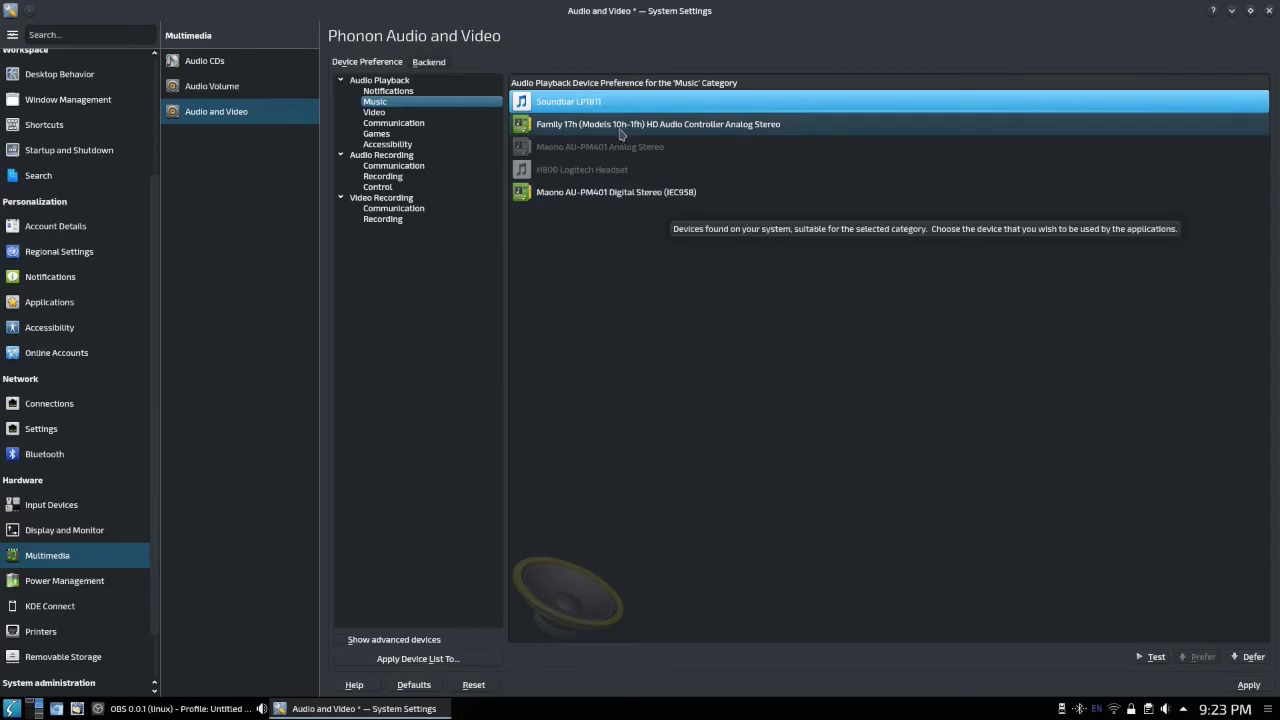
{"action": "left_click", "coordinate": [380, 176]}
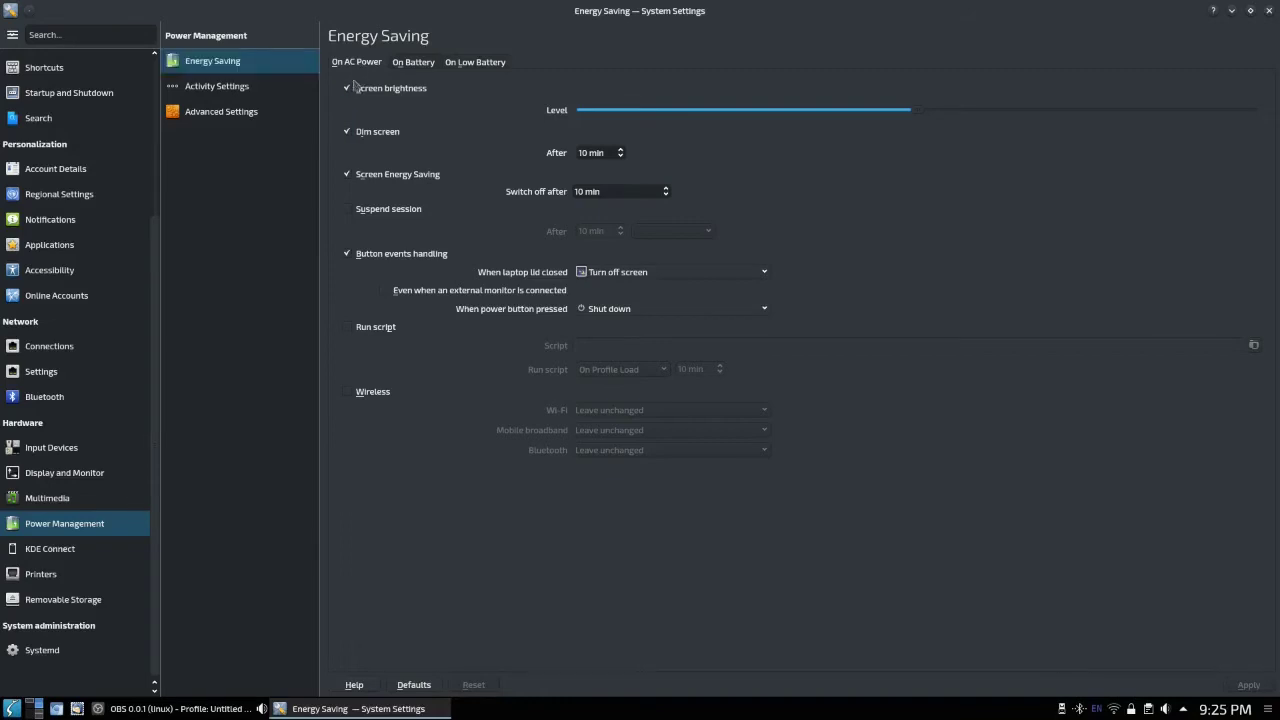
Turn off screen brightness, dim screen and screen energy saving for AC power, apply the changes, and close System Settings
{"action": "left_click", "coordinate": [347, 88]}
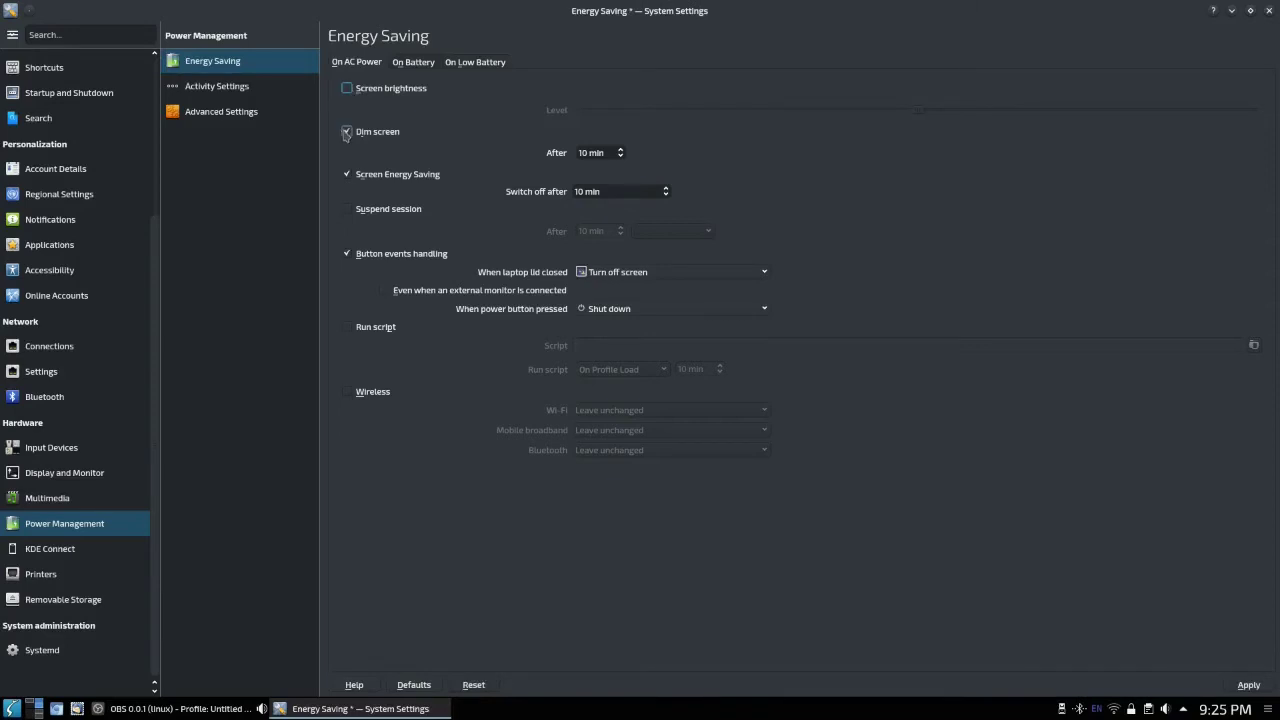
{"action": "left_click", "coordinate": [347, 132]}
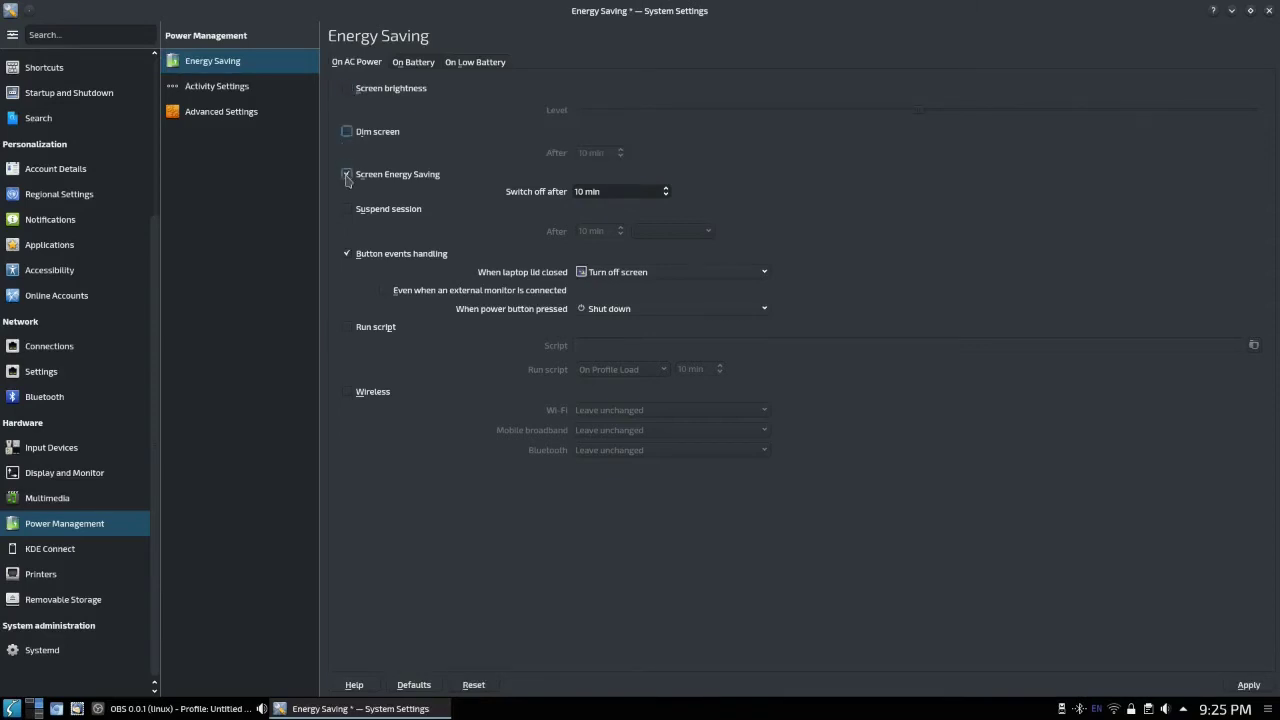
{"action": "left_click", "coordinate": [347, 175]}
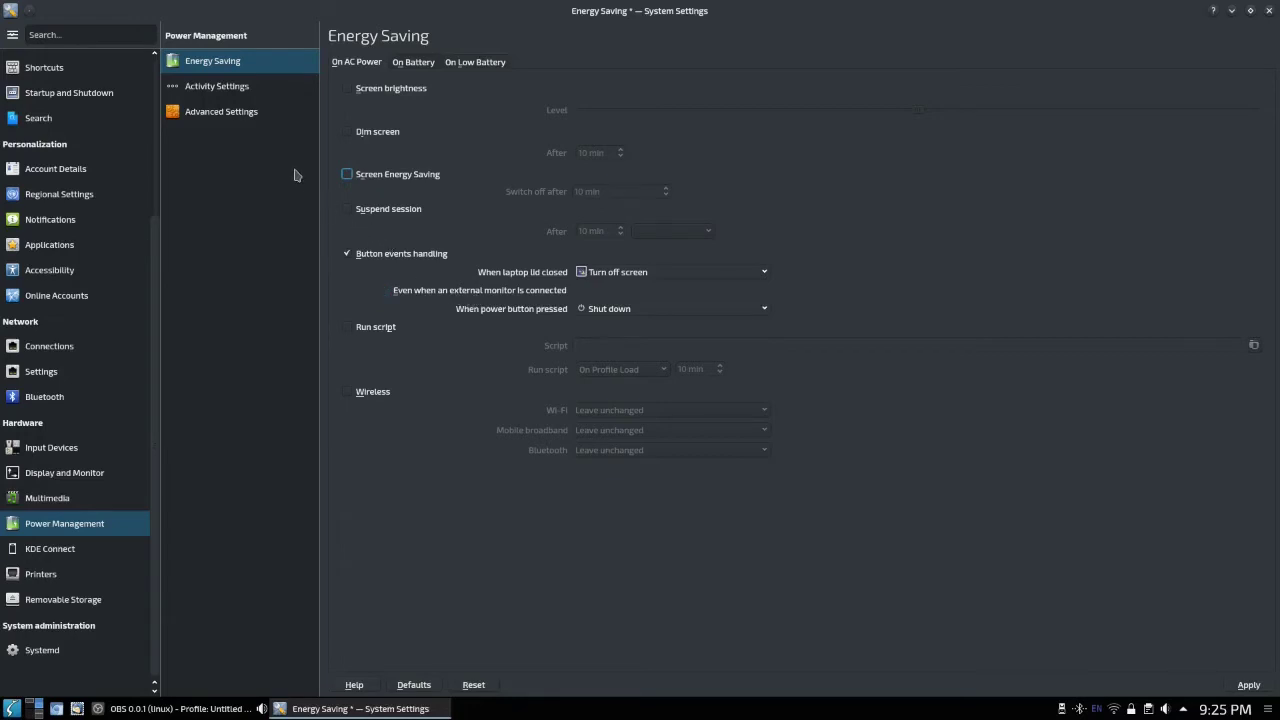
{"action": "left_click", "coordinate": [1249, 685]}
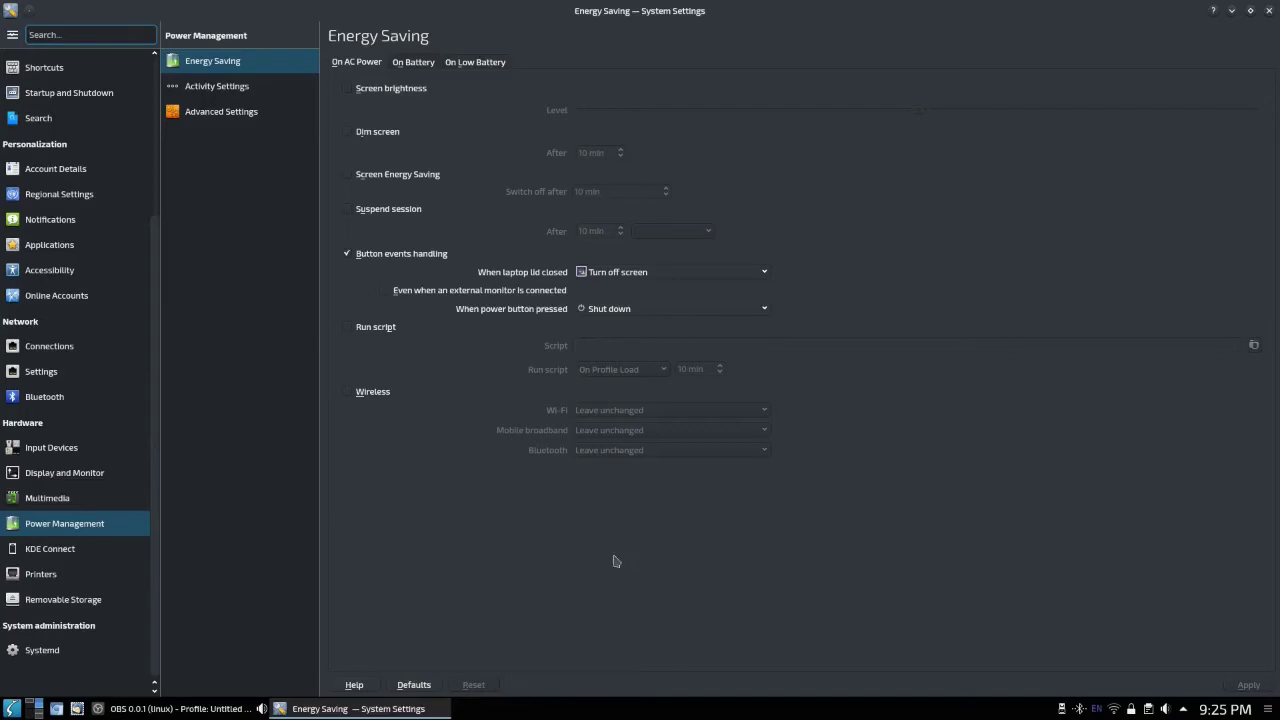
{"action": "left_click", "coordinate": [1271, 10]}
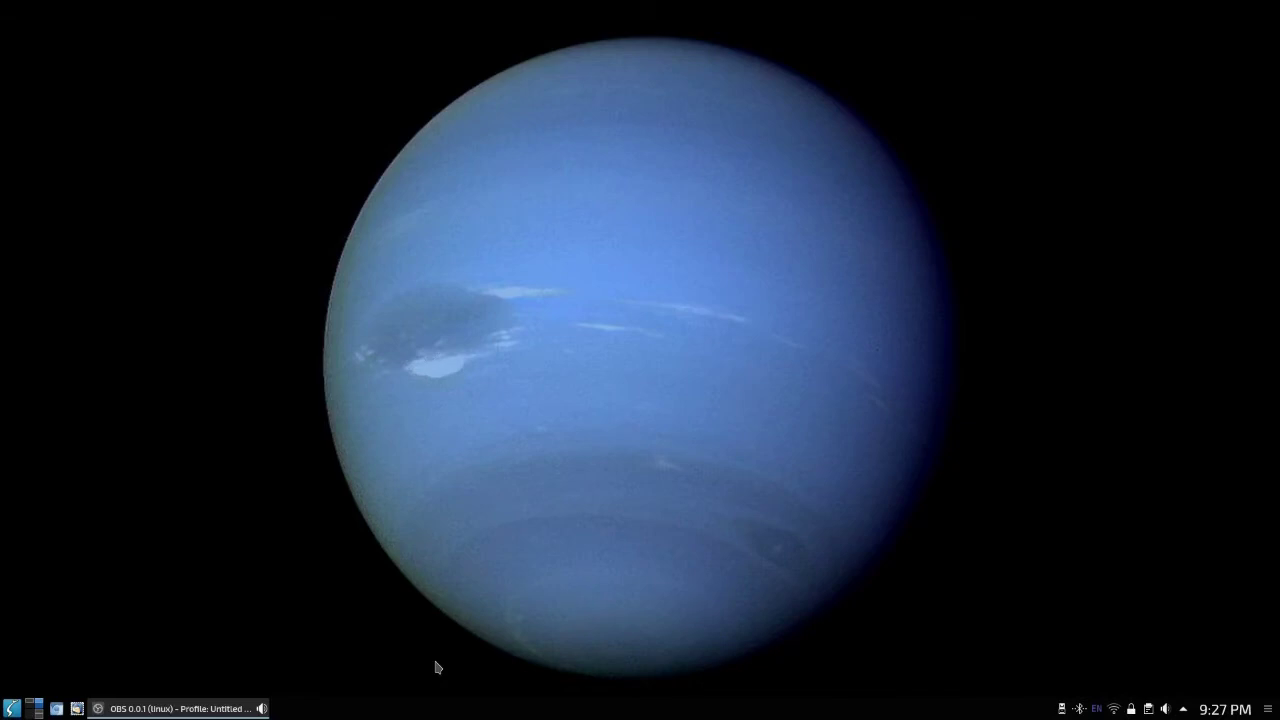
Open four terminal windows from the empty desktop to view how they tile side by side
{"action": "left_click", "coordinate": [395, 481]}
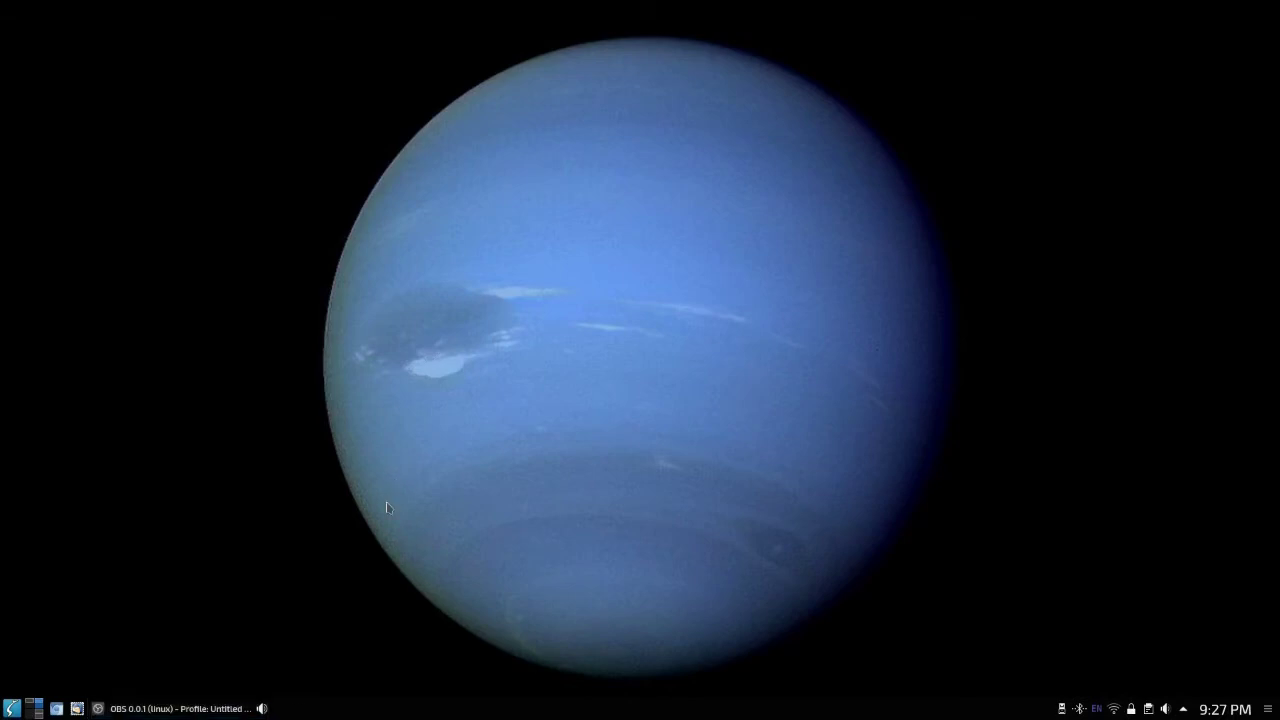
{"action": "key", "text": "ctrl+alt+t"}
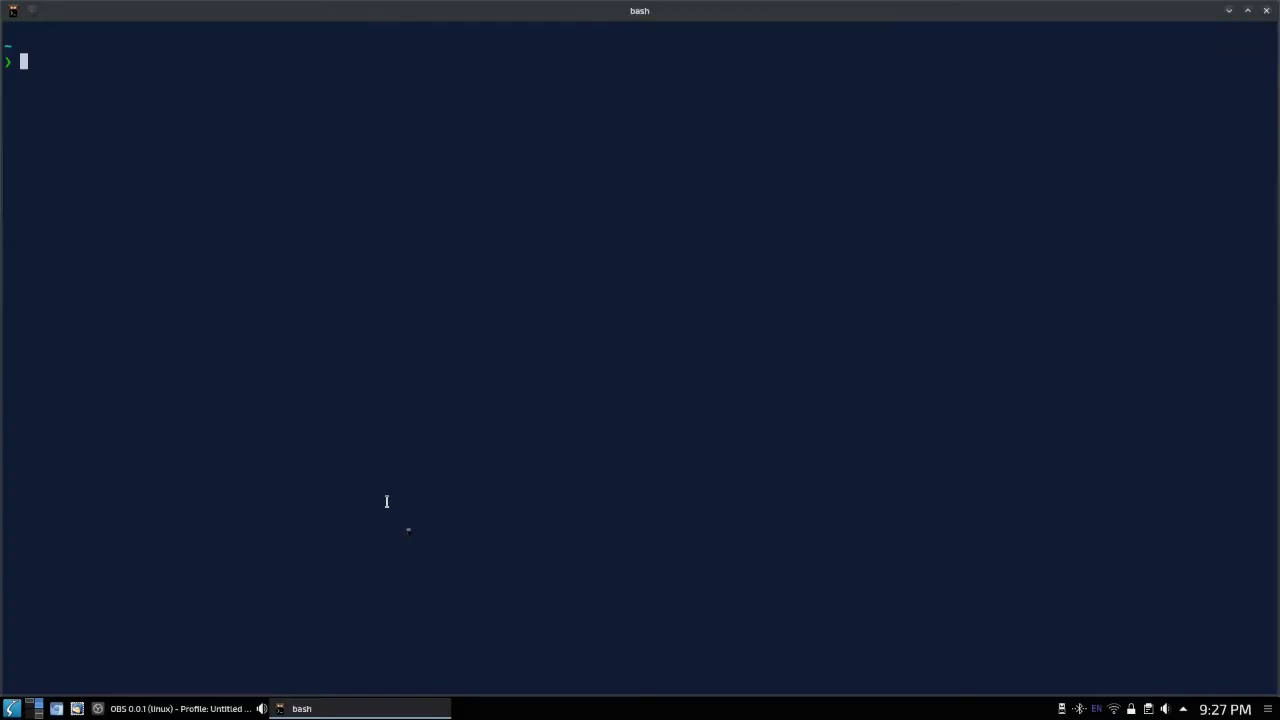
{"action": "key", "text": "ctrl+alt+t"}
{"action": "key", "text": "ctrl+alt+t"}
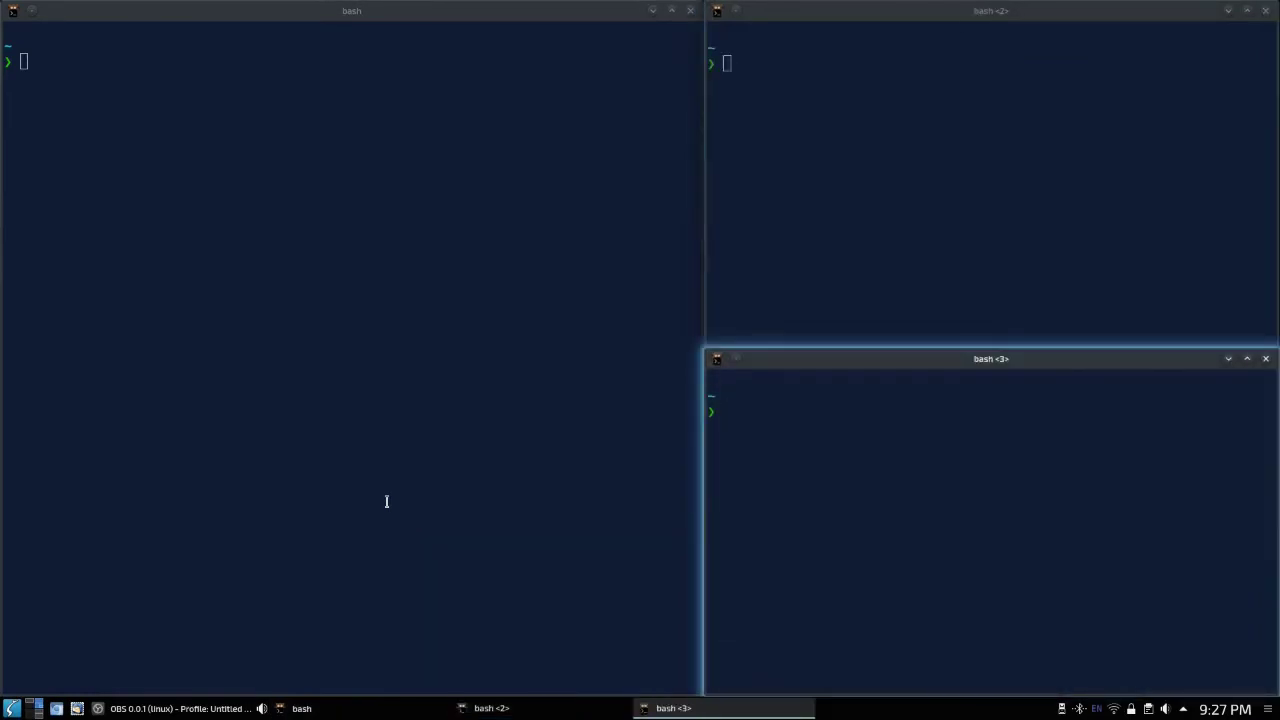
{"action": "key", "text": "ctrl+alt+t"}
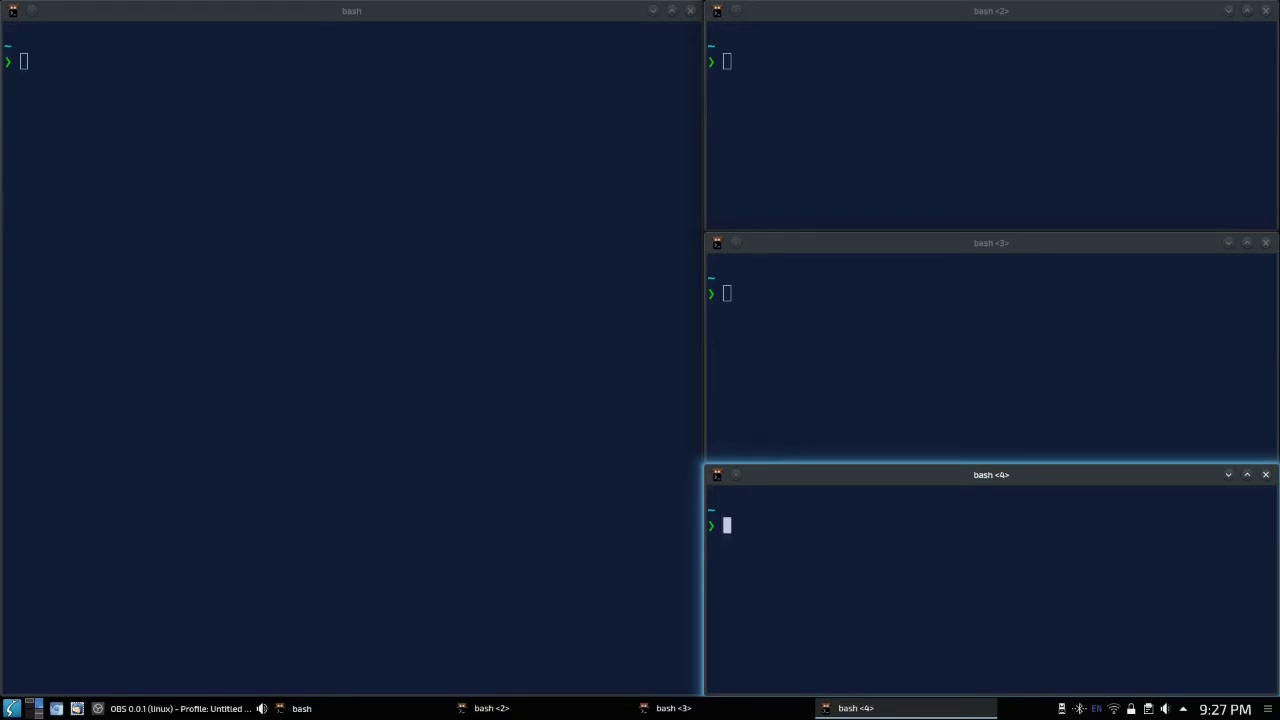
Close the four tiled terminal windows one by one, and open and close a single terminal once more
{"action": "key", "text": "alt+F4"}
{"action": "key", "text": "alt+F4"}
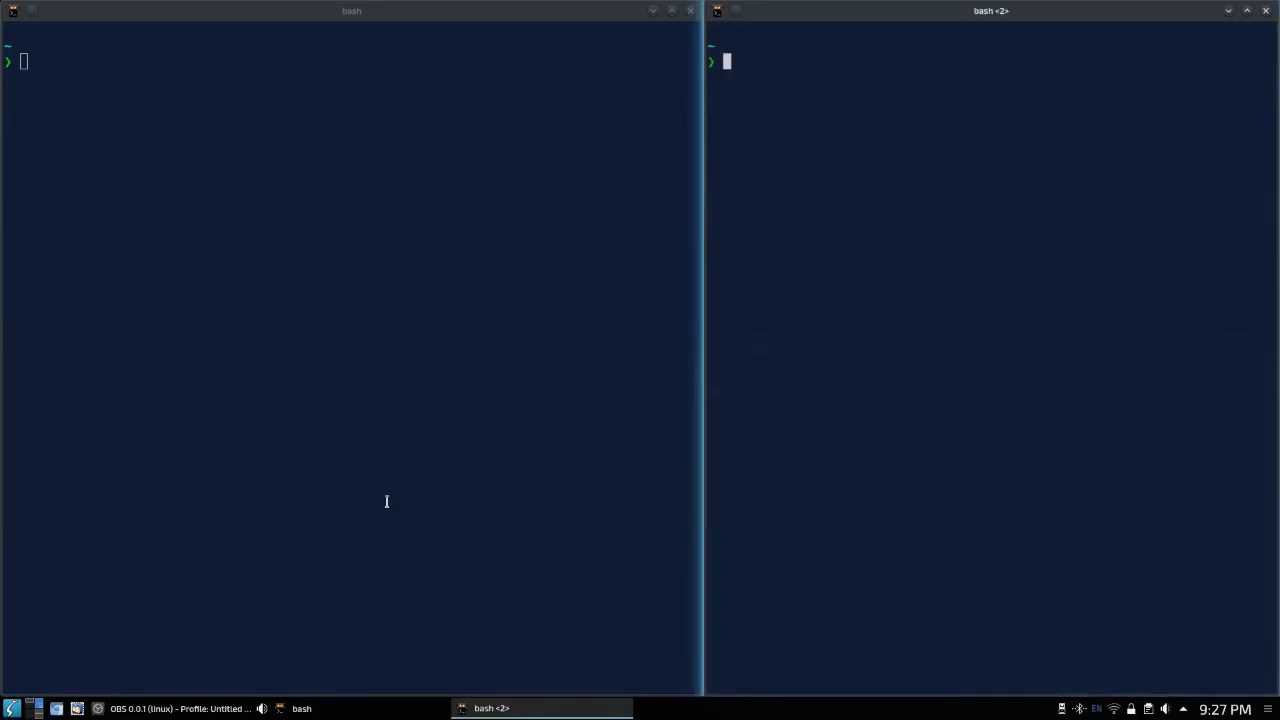
{"action": "key", "text": "alt+F4"}
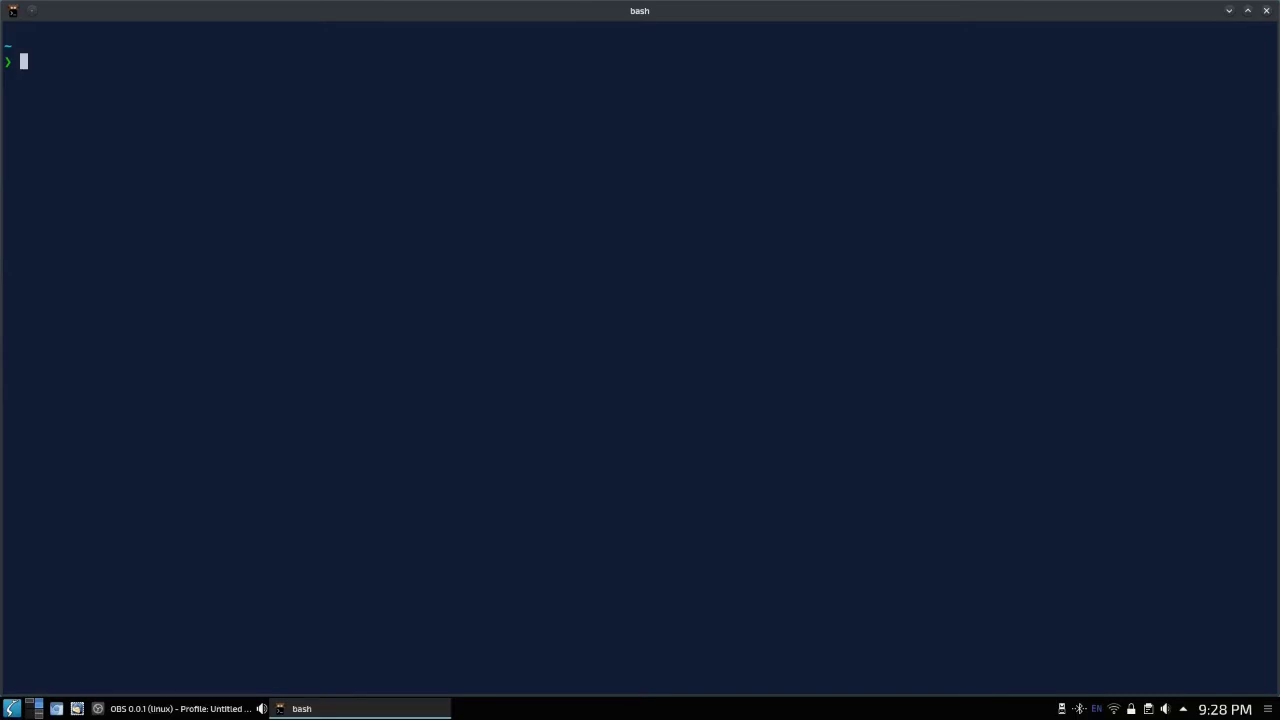
{"action": "key", "text": "ctrl+d"}
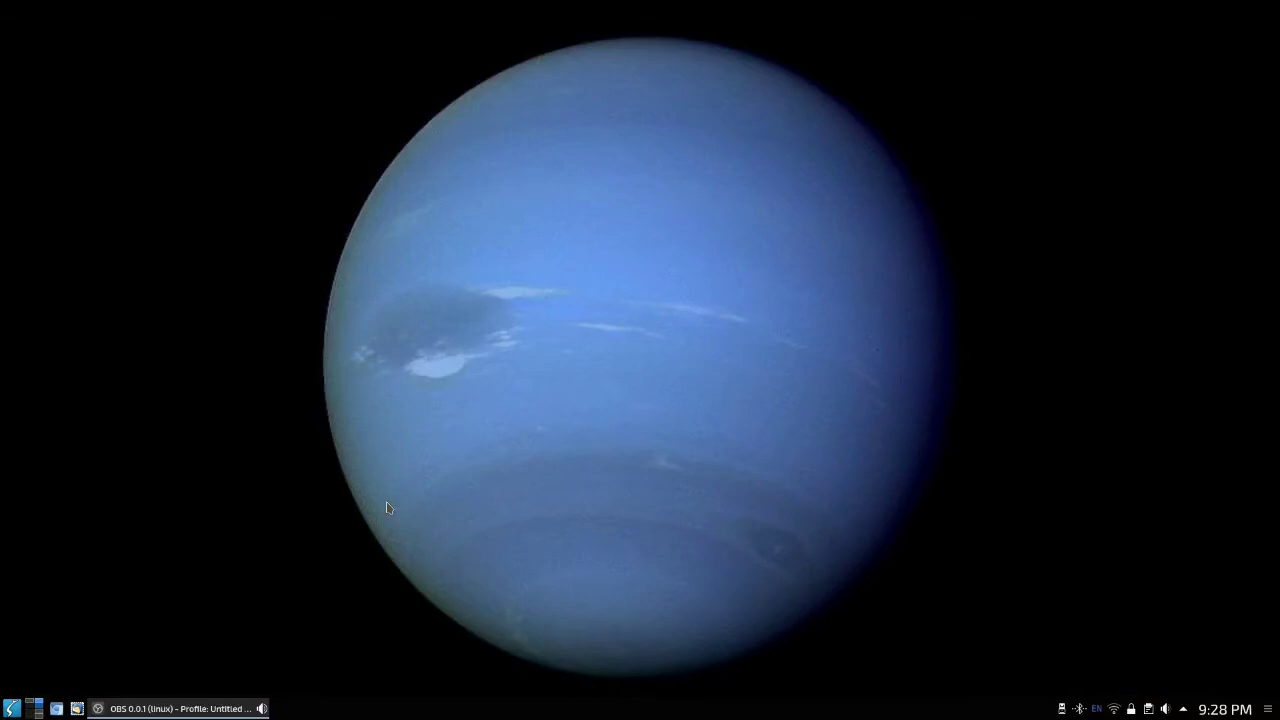
{"action": "key", "text": "ctrl+alt+t"}
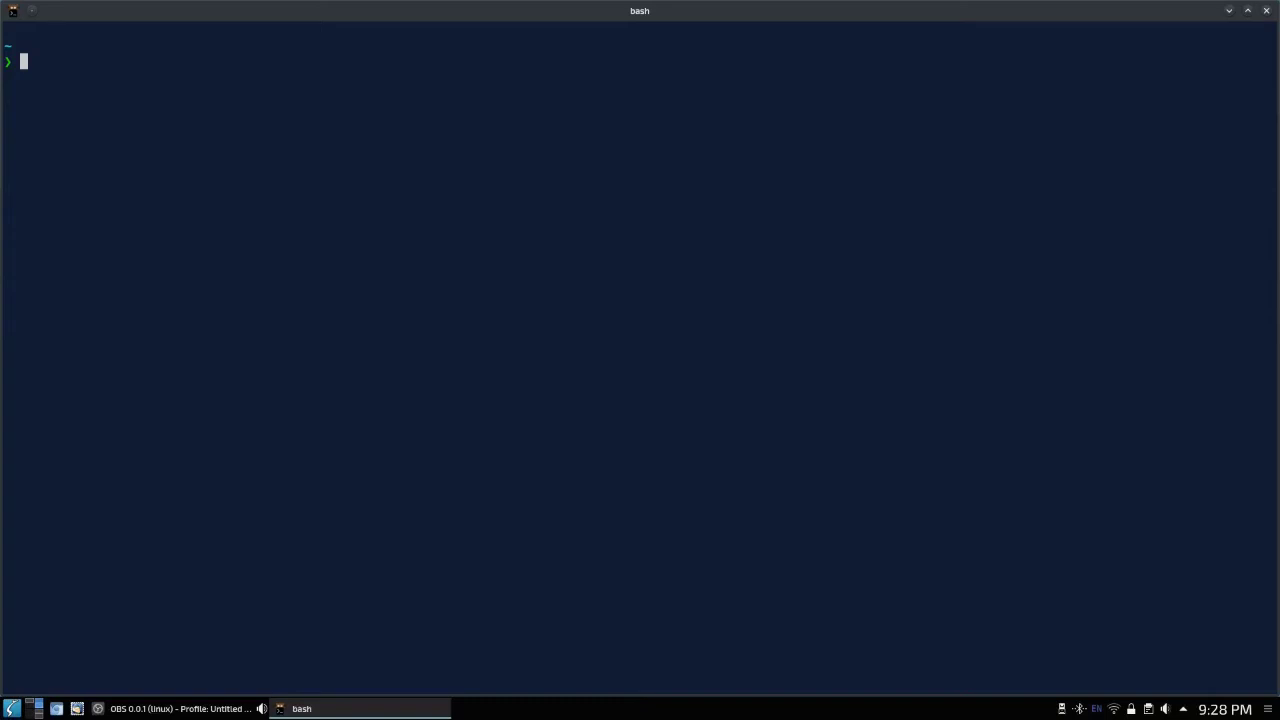
{"action": "key", "text": "ctrl+d"}
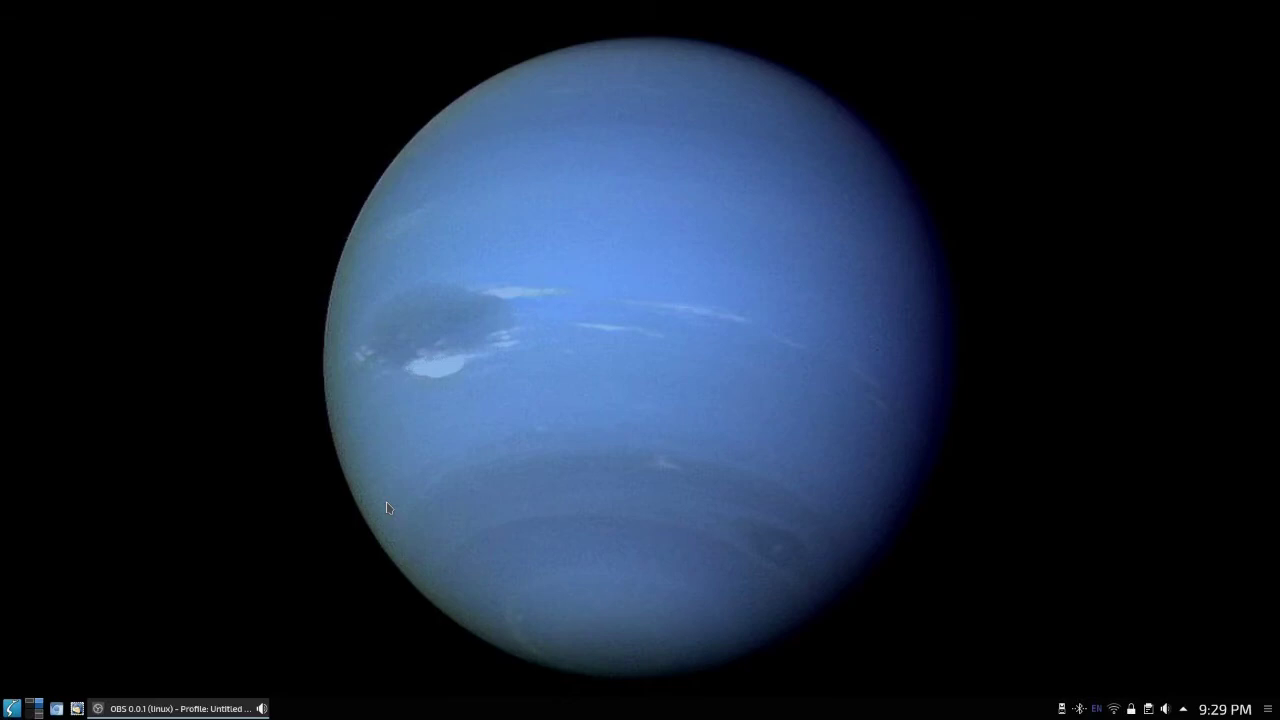
In the KDE Distro Reviews spreadsheet in LibreOffice Calc, select Neptune OS's memory usage cell C11 to review its entry
{"action": "scroll", "coordinate": [388, 508], "scroll_direction": "up", "scroll_amount": 1}
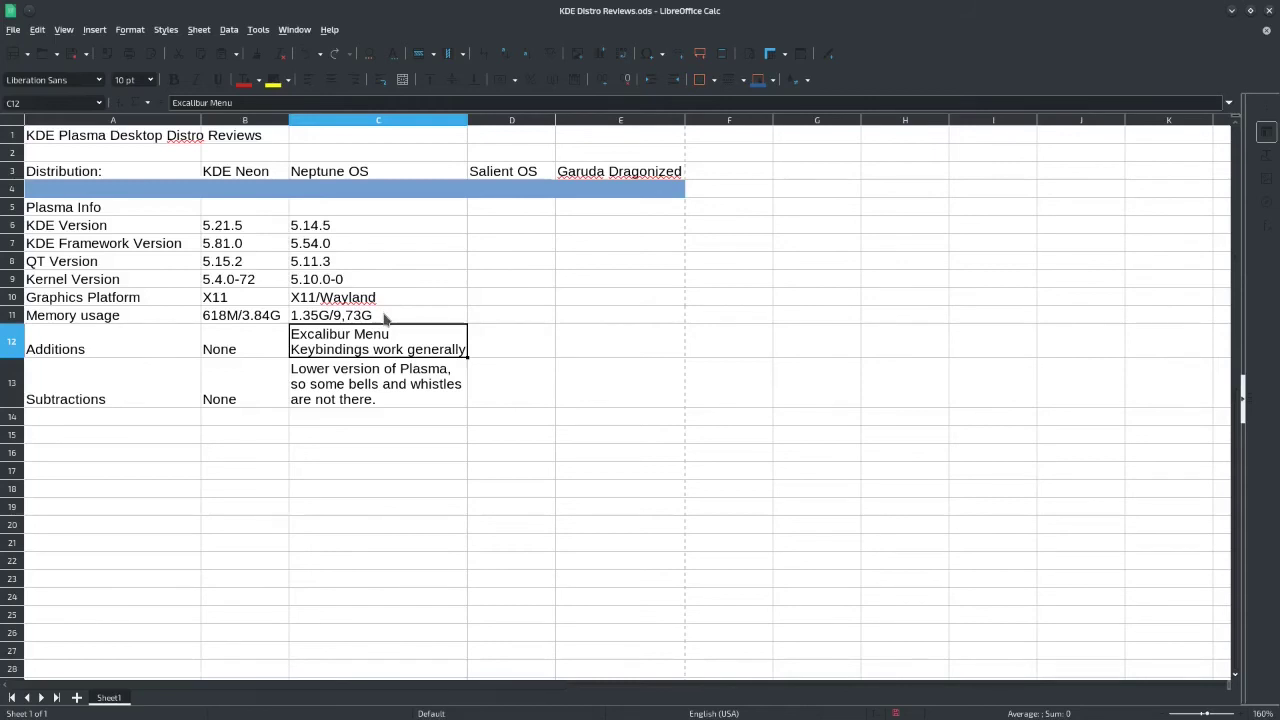
{"action": "left_click", "coordinate": [406, 317]}
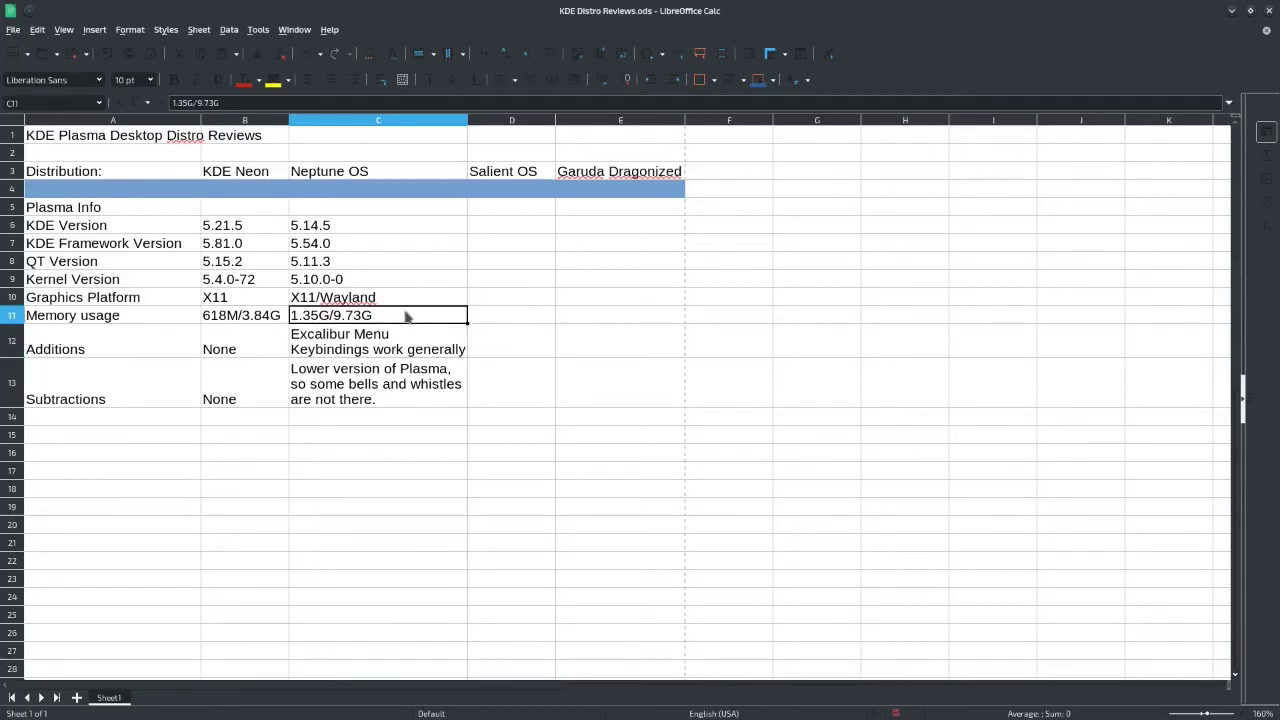